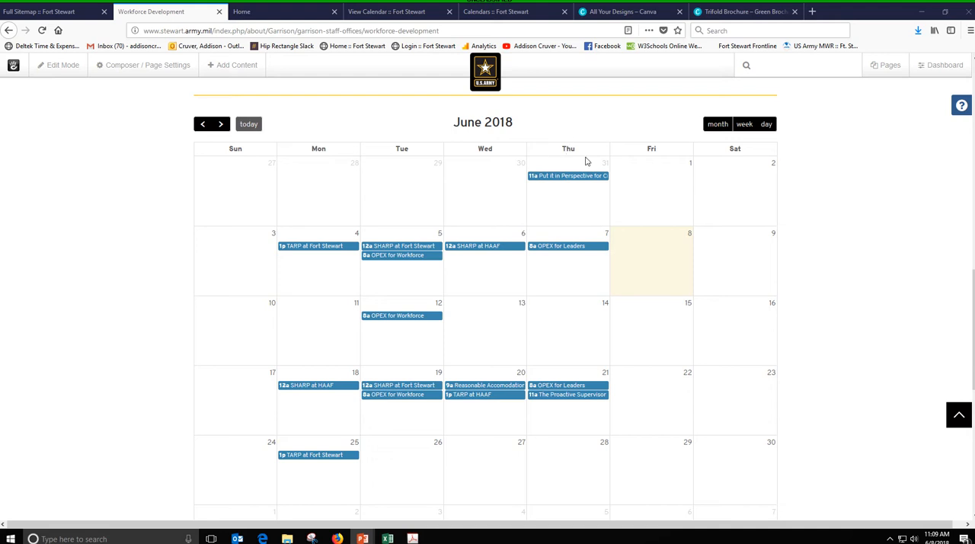
- View the details of the "Put it in Perspective for Civilians" event on May 31, and close them
{"action": "left_click", "coordinate": [553, 178]}
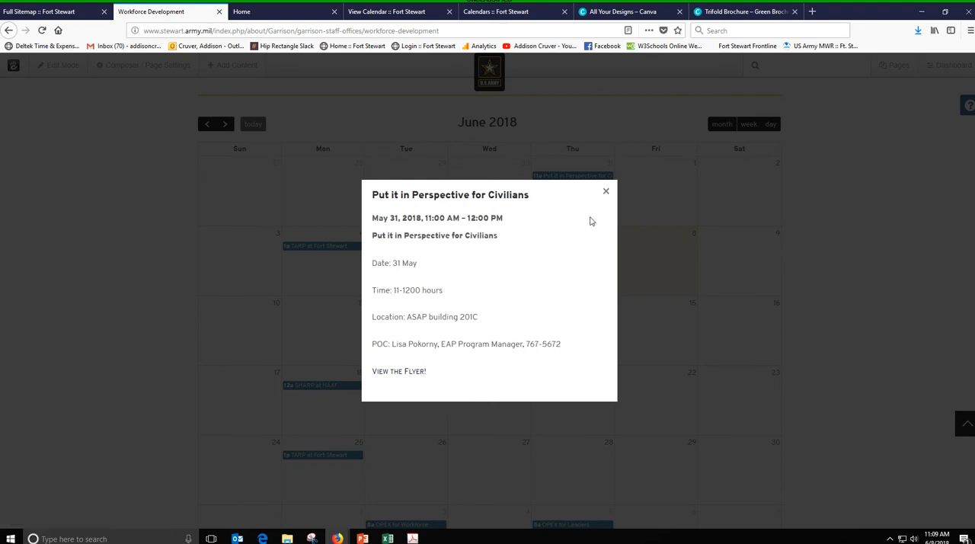
{"action": "left_click", "coordinate": [606, 191]}
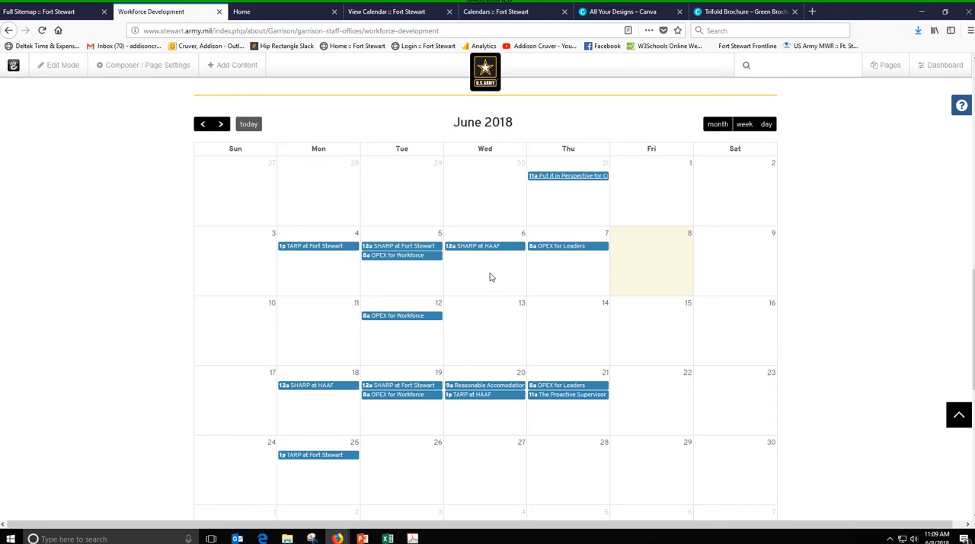
- On the Calendars page being edited, bring up the Calendar & Events blocks in the list of available content
{"action": "left_click", "coordinate": [504, 10]}
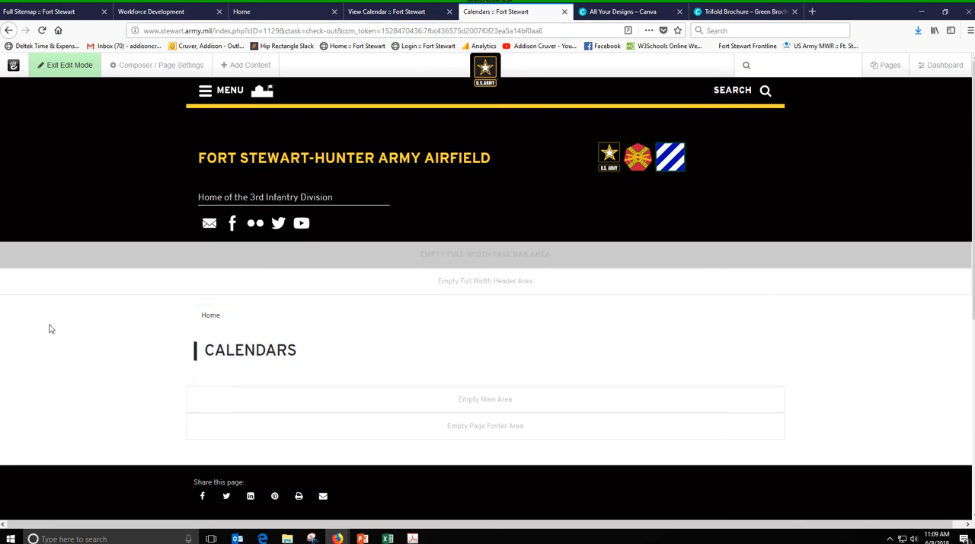
{"action": "left_click", "coordinate": [232, 66]}
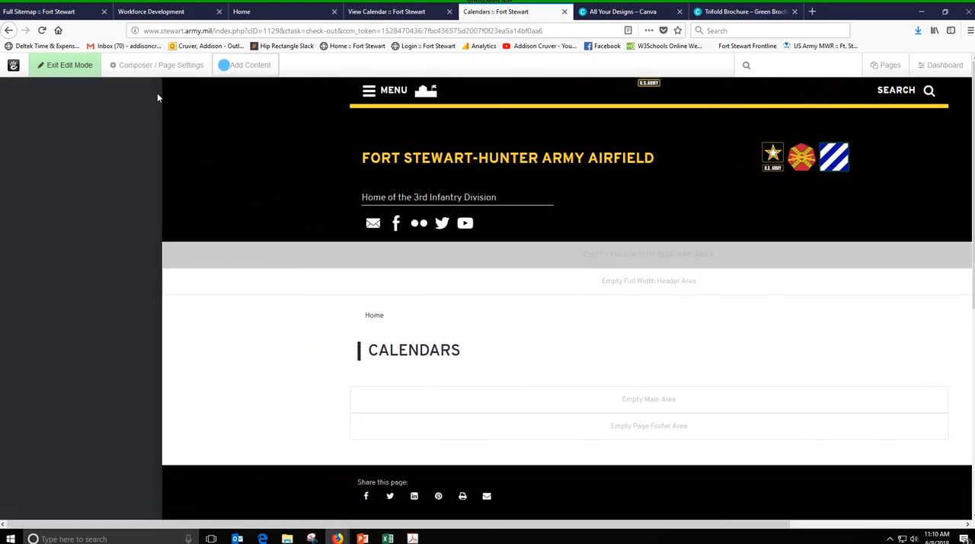
{"action": "left_click_drag", "start_coordinate": [157, 96], "coordinate": [152, 362]}
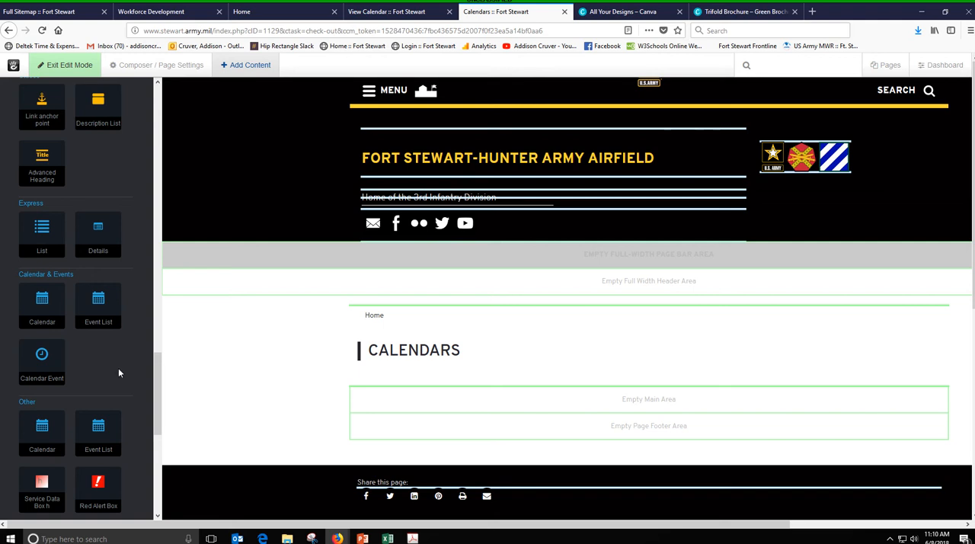
- Go to the site dashboard's calendar view and display the Workforce Developement Calendar
{"action": "left_click", "coordinate": [68, 13]}
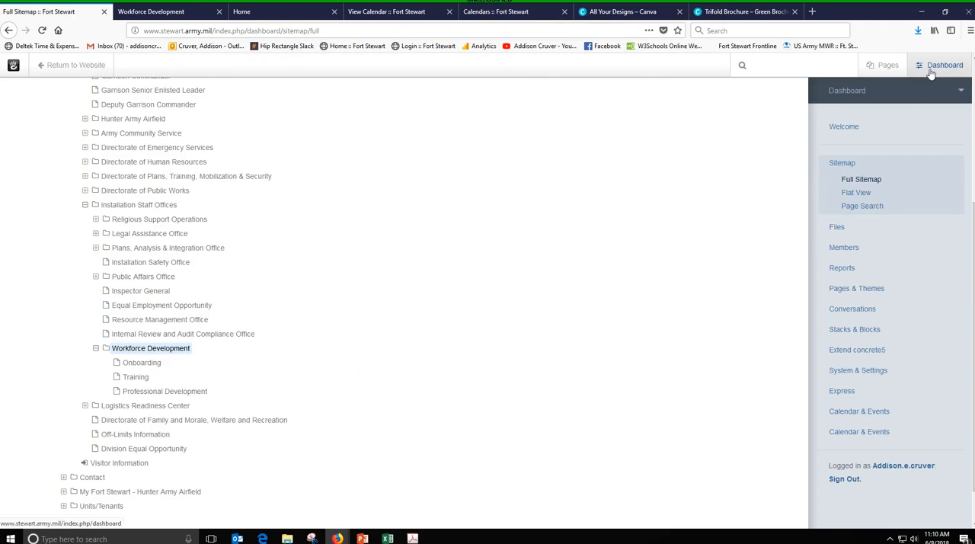
{"action": "left_click", "coordinate": [854, 411]}
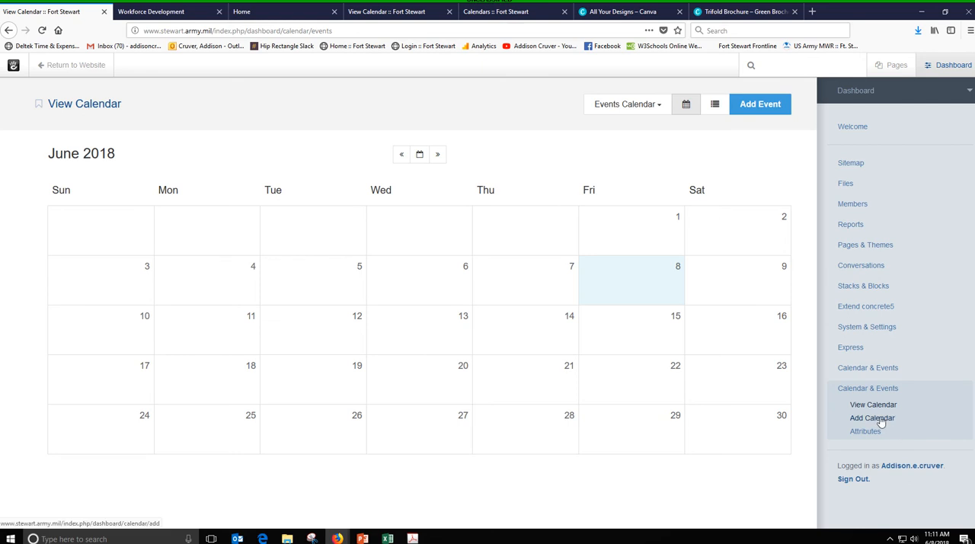
{"action": "left_click", "coordinate": [660, 106]}
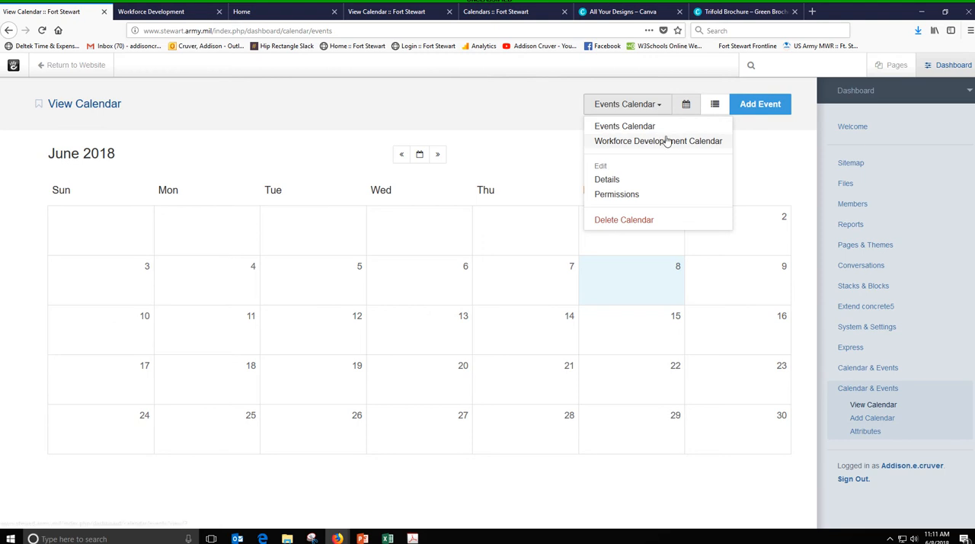
{"action": "left_click", "coordinate": [668, 141]}
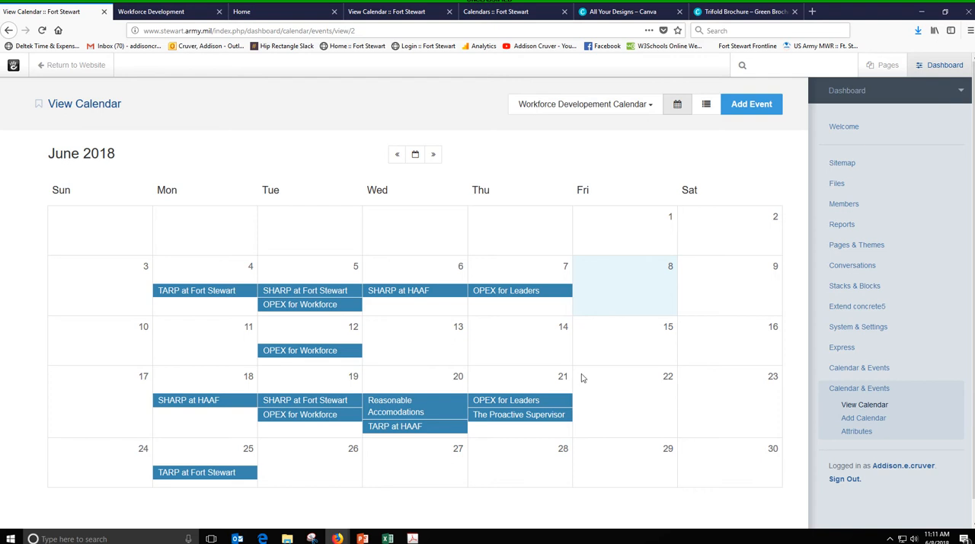
- Switch to the Events Calendar and start a new event named "Party"
{"action": "left_click", "coordinate": [646, 106]}
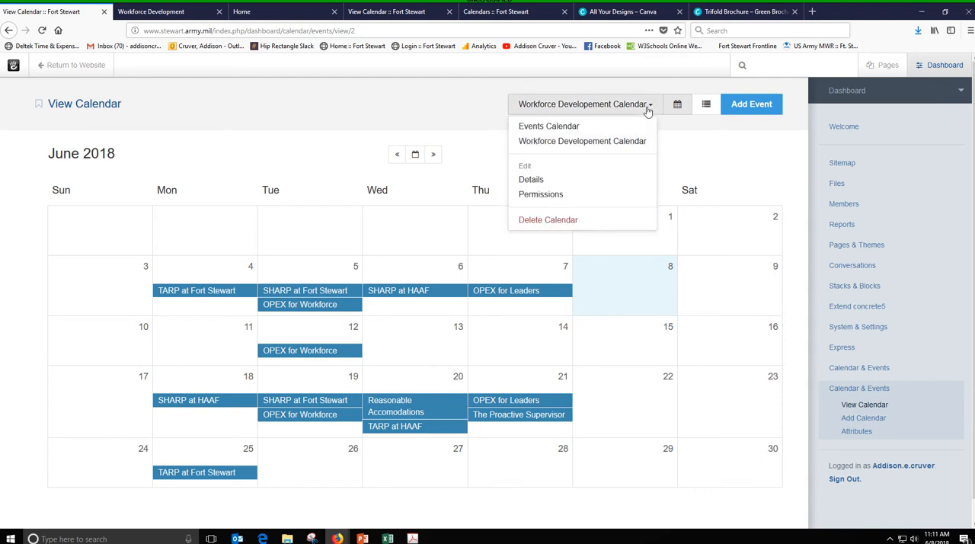
{"action": "left_click", "coordinate": [571, 127]}
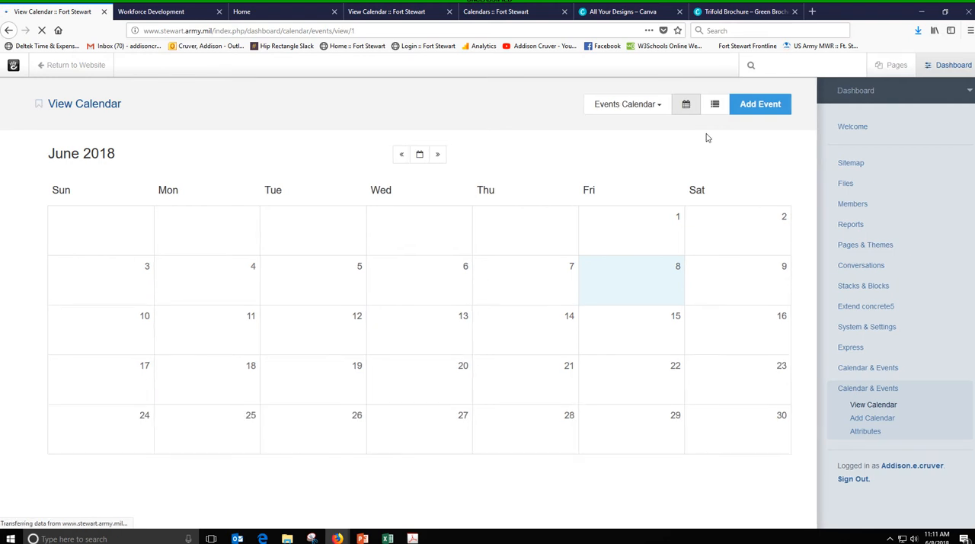
{"action": "left_click", "coordinate": [770, 108]}
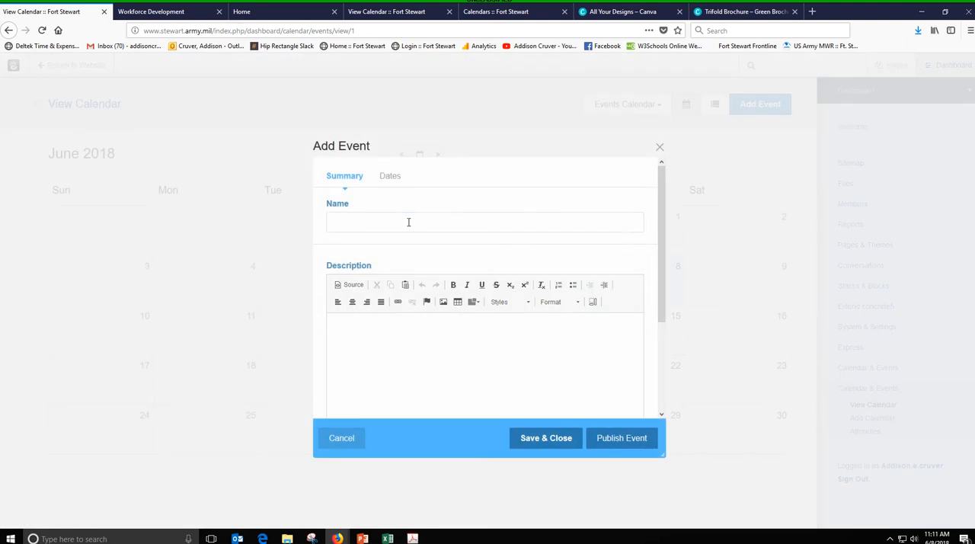
{"action": "left_click", "coordinate": [408, 221]}
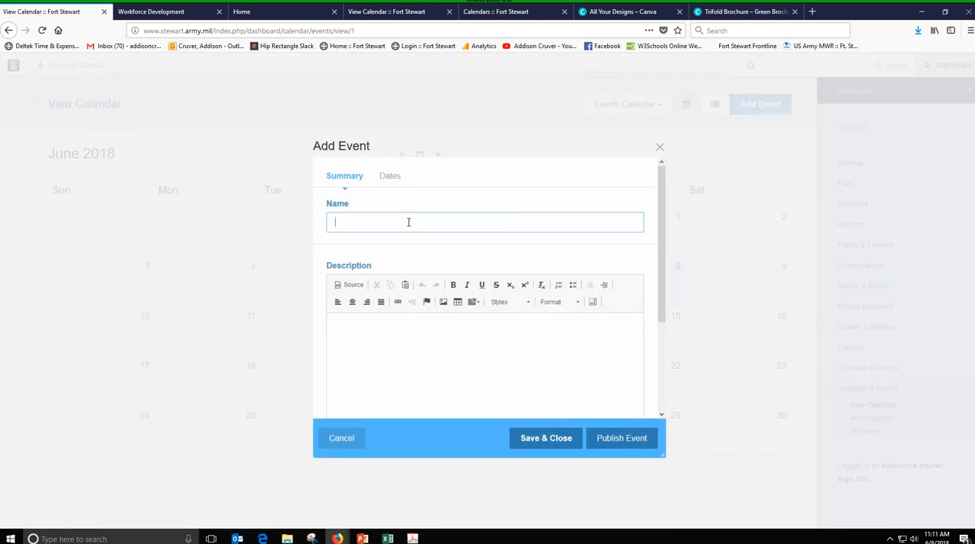
{"action": "type", "text": "Party"}
- Enter "At 3 pm at my house just because i like you guys!" as the event description
{"action": "left_click", "coordinate": [362, 356]}
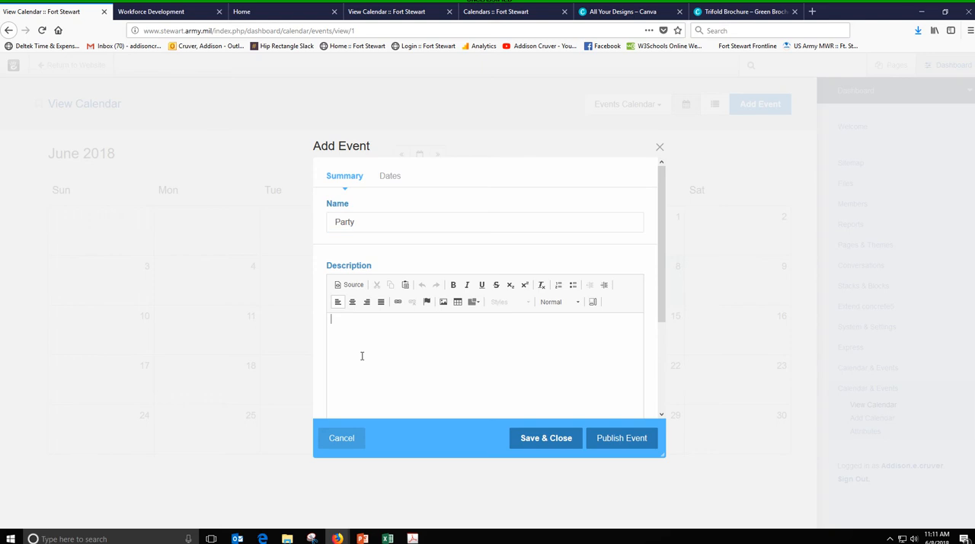
{"action": "type", "text": "At 3 pm at my house just because"}
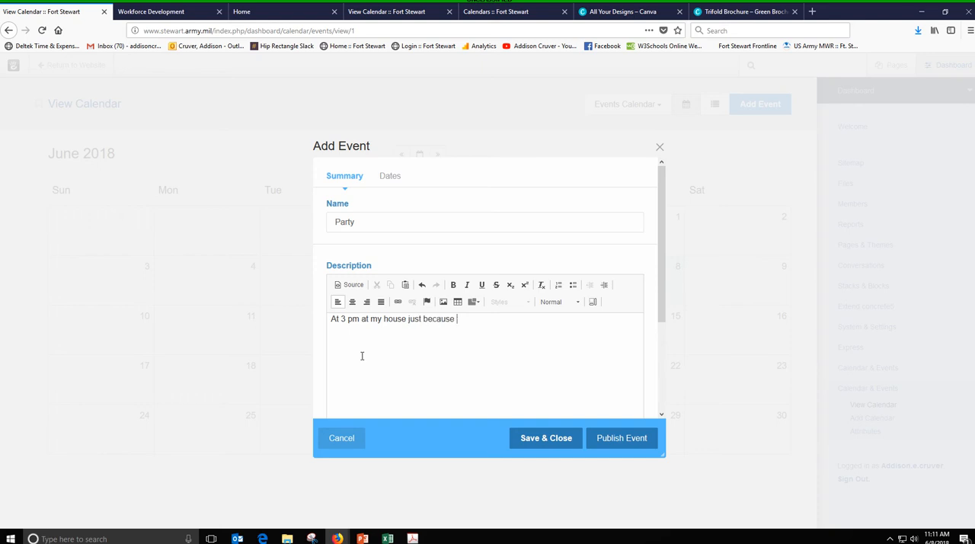
{"action": "type", "text": " i like you guys!"}
{"action": "scroll", "coordinate": [539, 315], "scroll_direction": "down", "scroll_amount": 3}
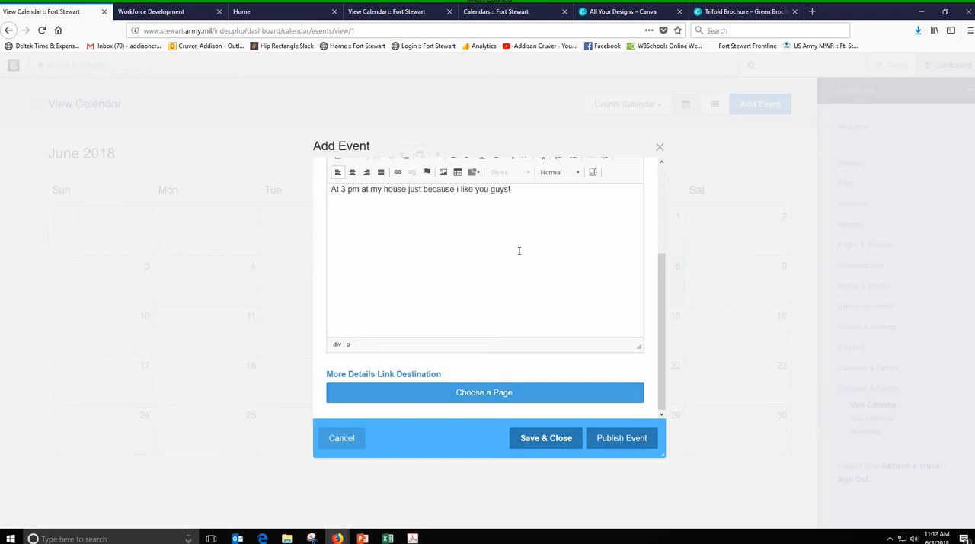
{"action": "scroll", "coordinate": [519, 251], "scroll_direction": "up", "scroll_amount": 3}
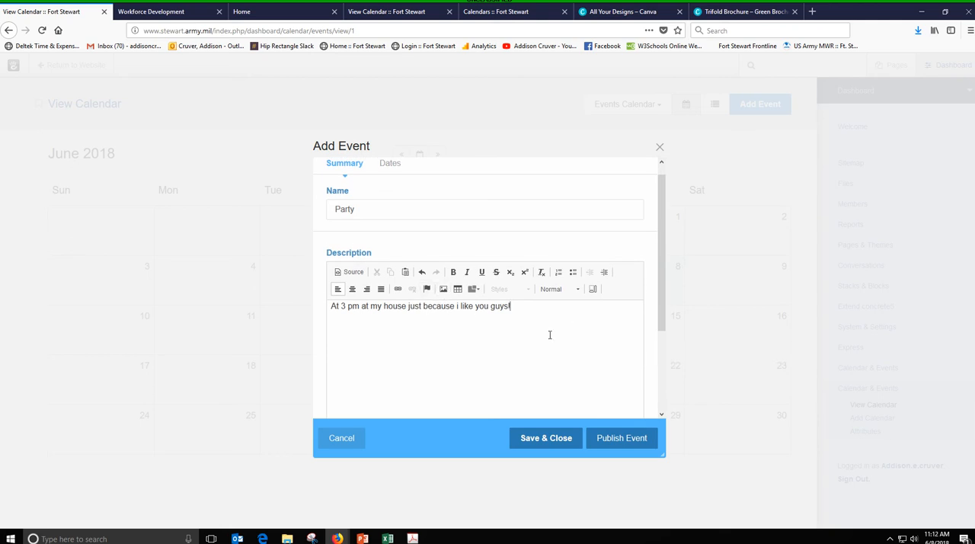
{"action": "scroll", "coordinate": [539, 319], "scroll_direction": "up", "scroll_amount": 1}
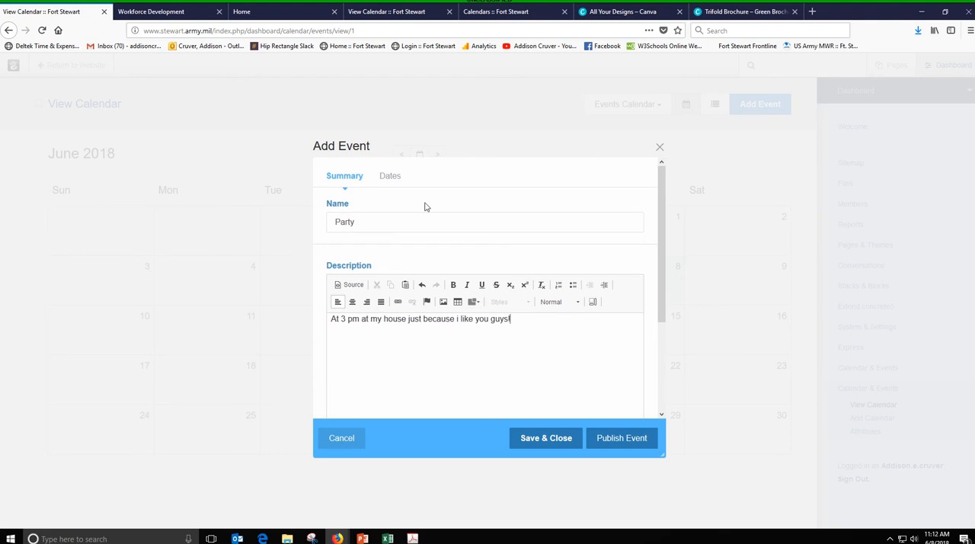
- Schedule the event for 6/11/18 starting at 3:00pm and publish it
{"action": "left_click", "coordinate": [392, 180]}
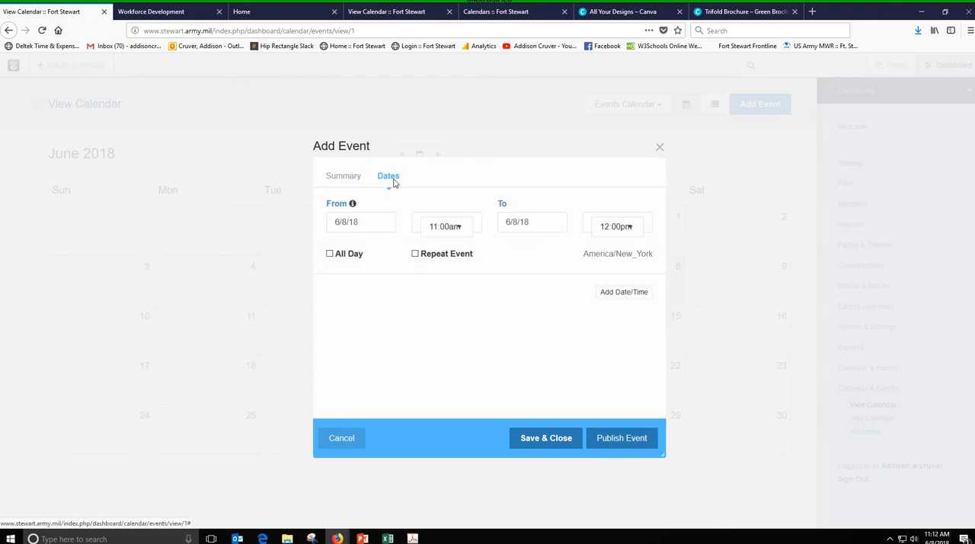
{"action": "left_click", "coordinate": [371, 227]}
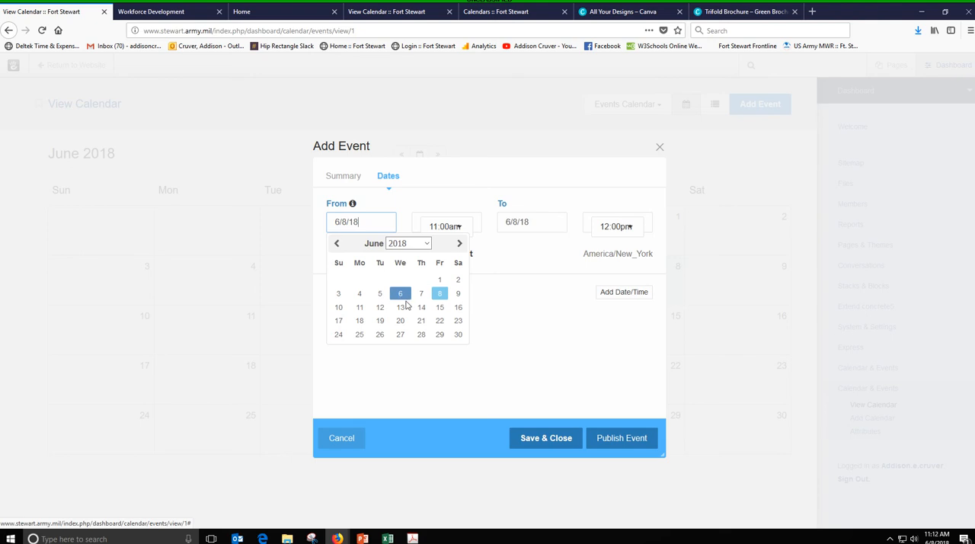
{"action": "left_click", "coordinate": [360, 308]}
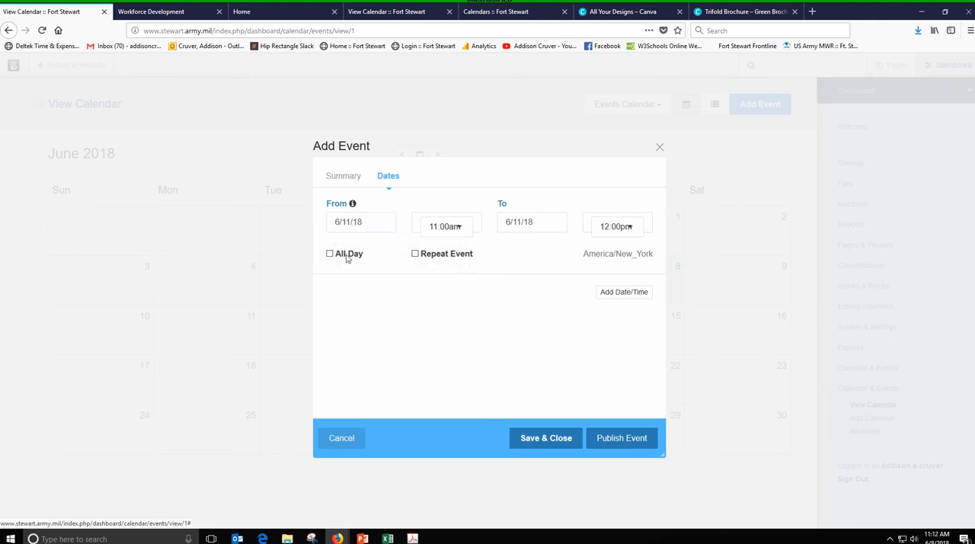
{"action": "left_click", "coordinate": [463, 233]}
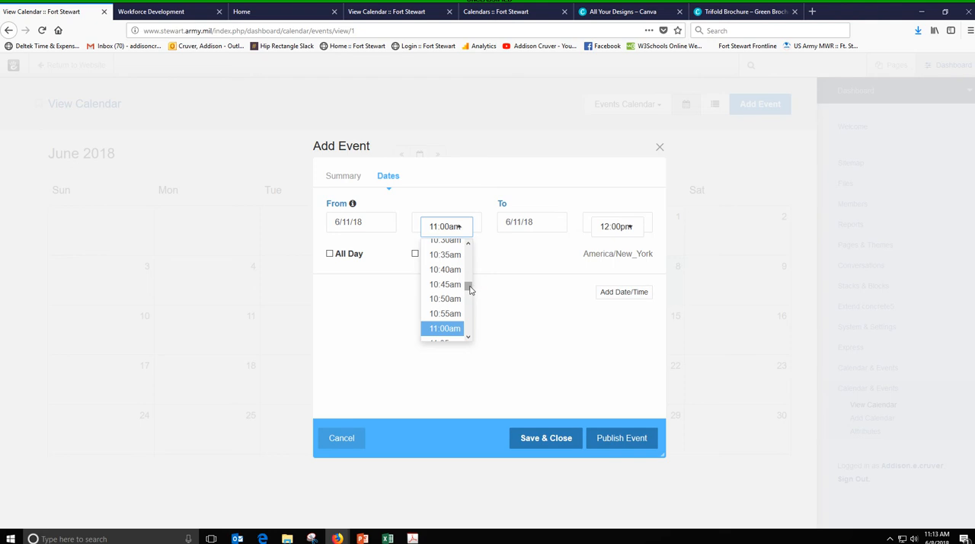
{"action": "left_click_drag", "start_coordinate": [470, 289], "coordinate": [469, 301]}
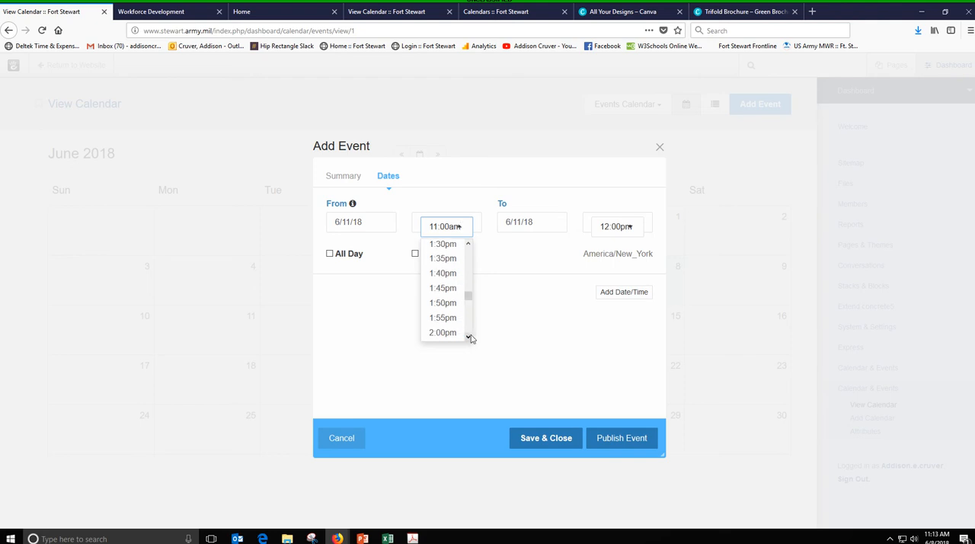
{"action": "scroll", "coordinate": [470, 338], "scroll_direction": "down", "scroll_amount": 6}
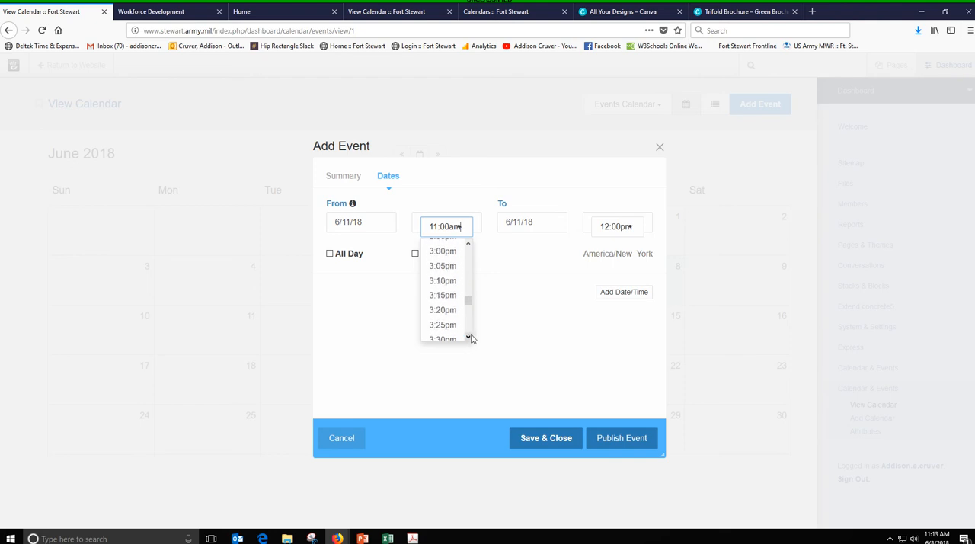
{"action": "left_click", "coordinate": [442, 251]}
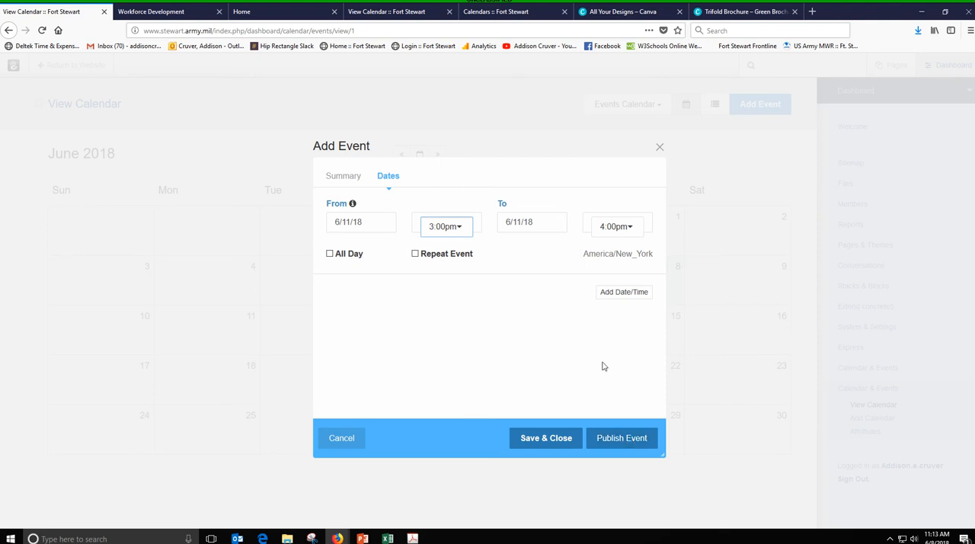
{"action": "left_click", "coordinate": [629, 444]}
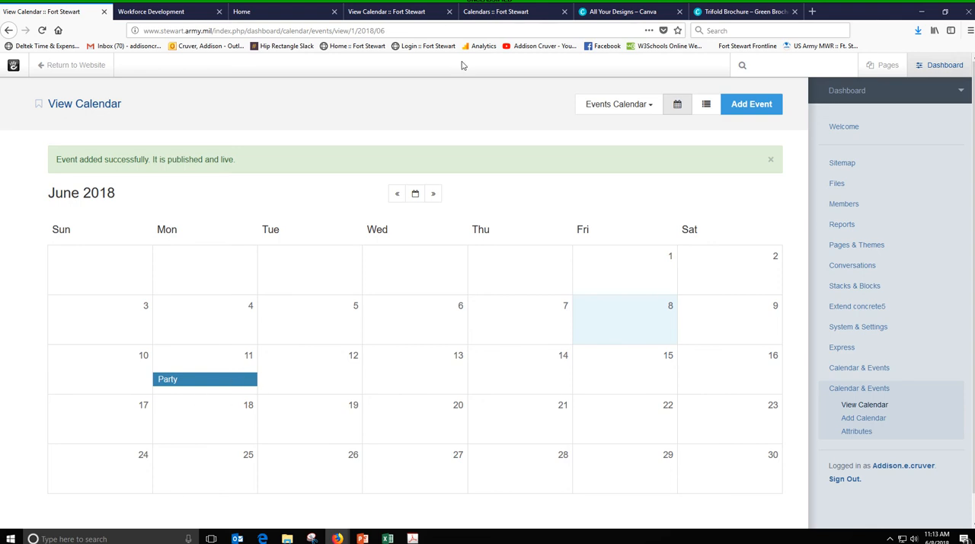
- Place a Calendar block in the main area of the Calendars page and choose Events Calendar as its data source
{"action": "left_click", "coordinate": [481, 12]}
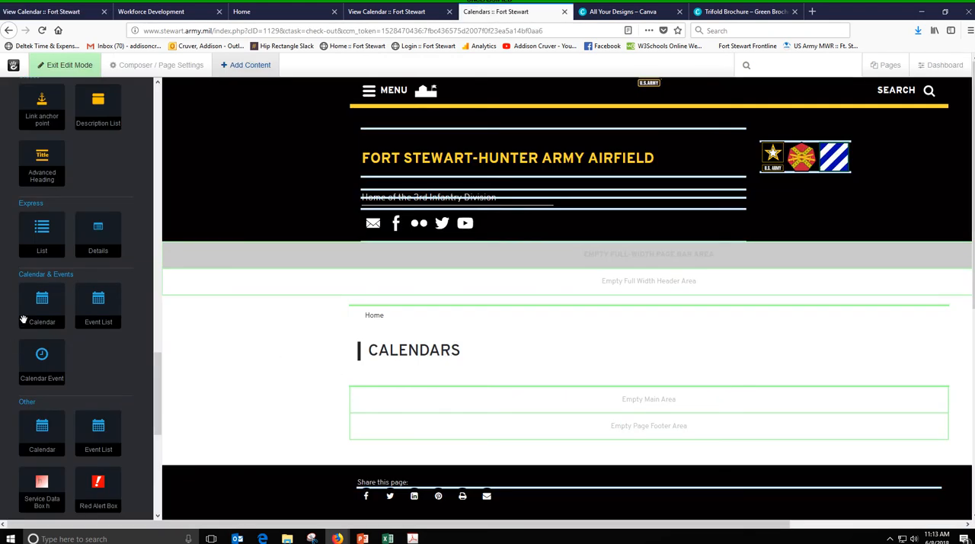
{"action": "left_click_drag", "start_coordinate": [23, 319], "coordinate": [475, 398]}
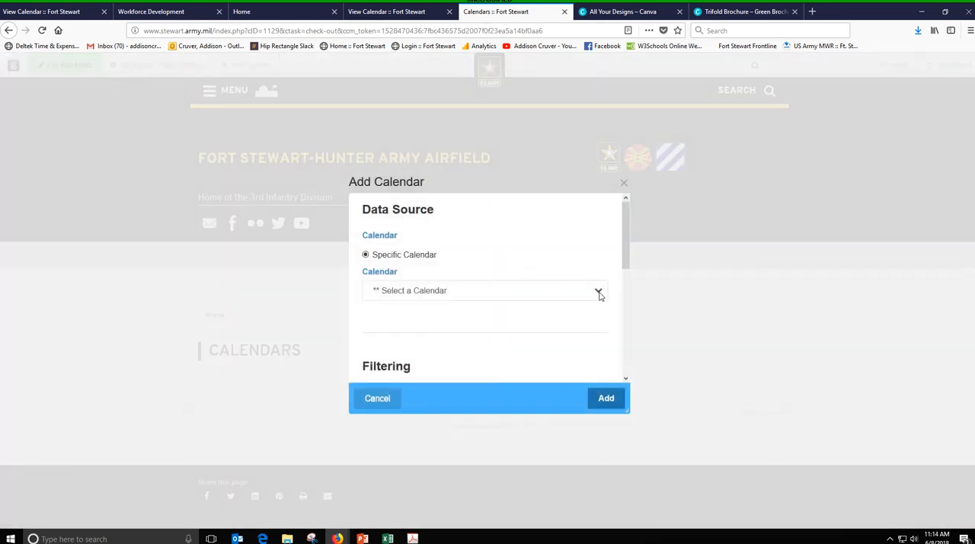
{"action": "left_click", "coordinate": [599, 295]}
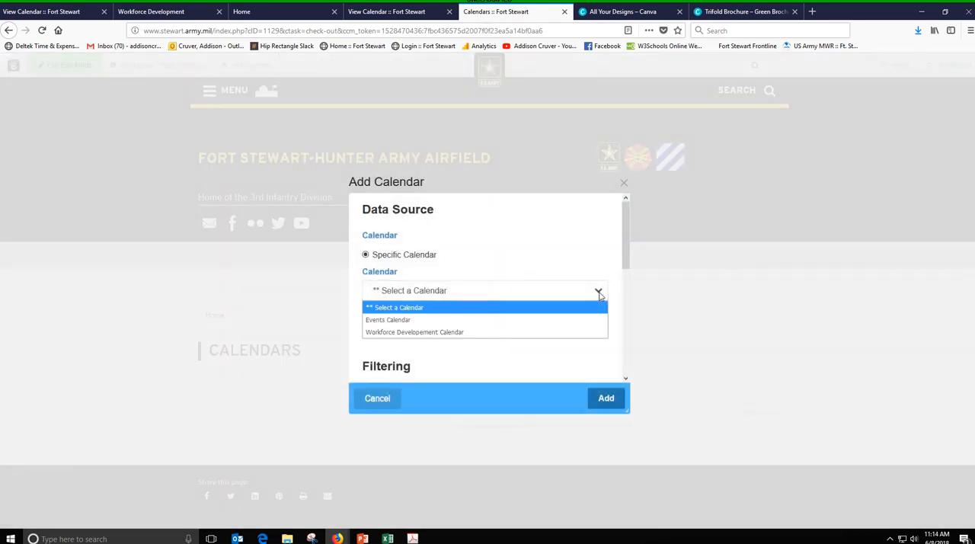
{"action": "left_click", "coordinate": [455, 320]}
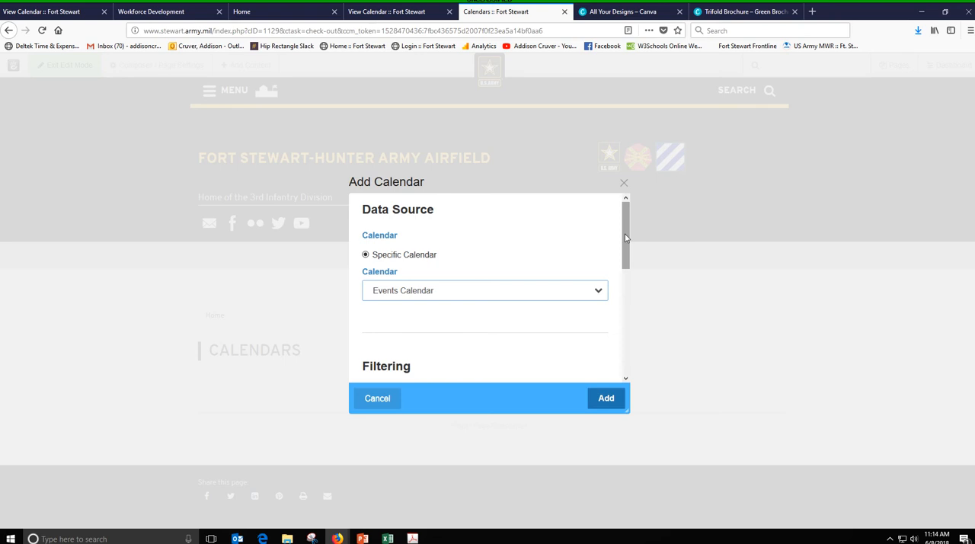
- Review the Calendar block's topic filter setting and check the Party event on the Events Calendar in the dashboard
{"action": "left_click_drag", "start_coordinate": [625, 245], "coordinate": [626, 312]}
{"action": "left_click", "coordinate": [594, 318]}
{"action": "left_click", "coordinate": [594, 319]}
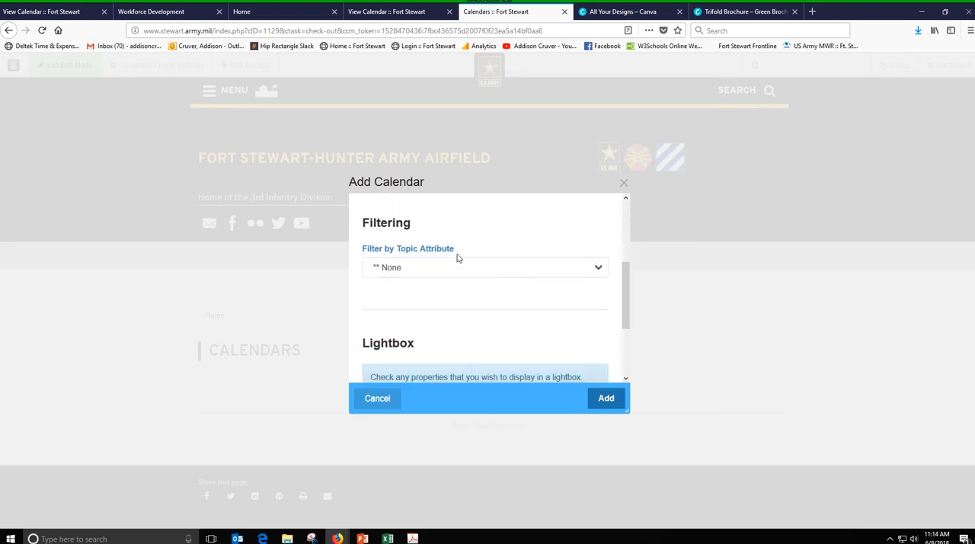
{"action": "left_click_drag", "start_coordinate": [626, 268], "coordinate": [626, 271]}
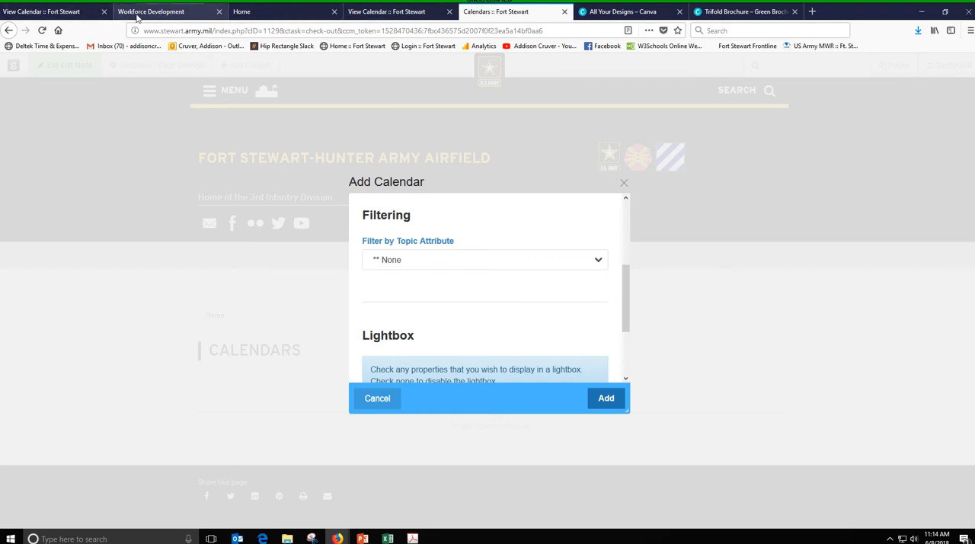
{"action": "left_click", "coordinate": [64, 15]}
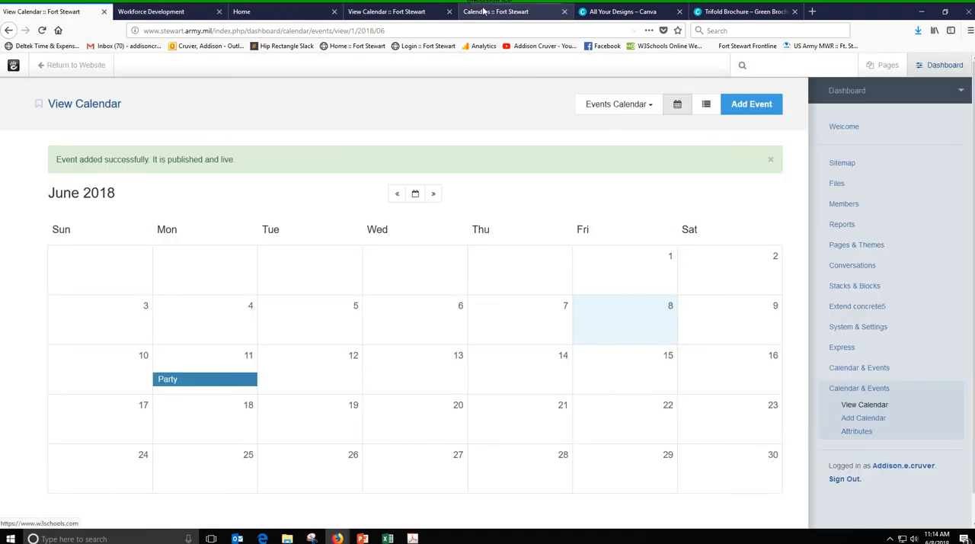
{"action": "left_click", "coordinate": [490, 12]}
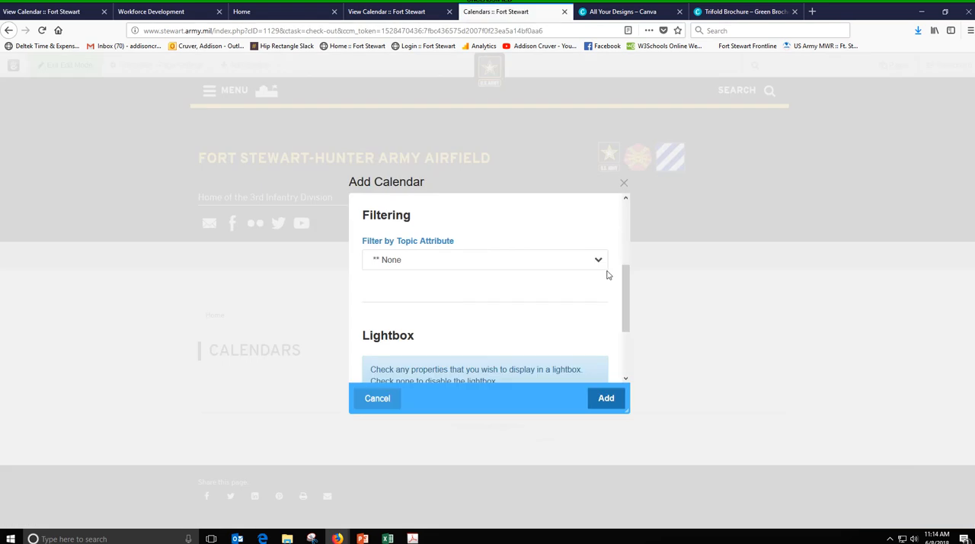
- Enable Title, Date, Description and Link to Page for the lightbox and add the Calendar block to the page
{"action": "left_click_drag", "start_coordinate": [626, 280], "coordinate": [626, 326]}
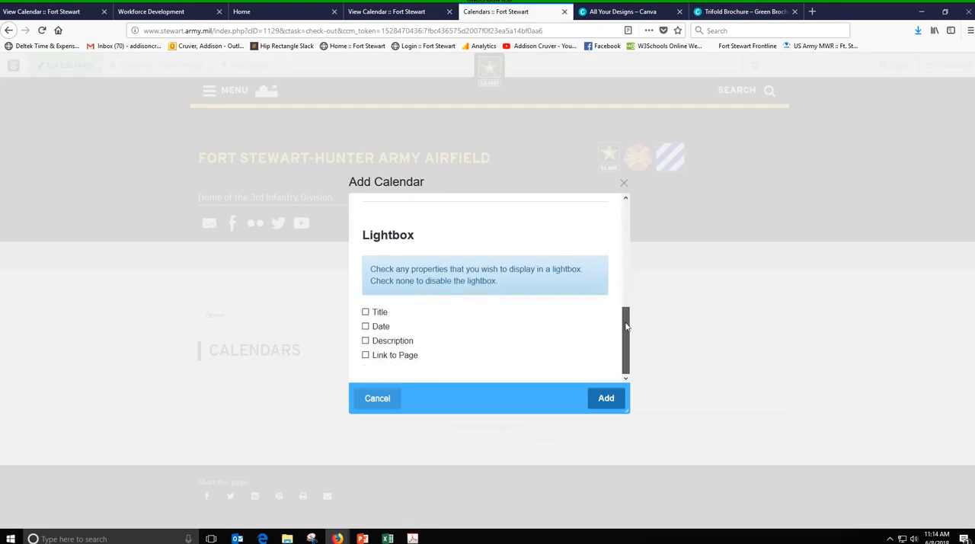
{"action": "left_click", "coordinate": [365, 311]}
{"action": "left_click", "coordinate": [365, 326]}
{"action": "left_click", "coordinate": [365, 341]}
{"action": "left_click", "coordinate": [365, 355]}
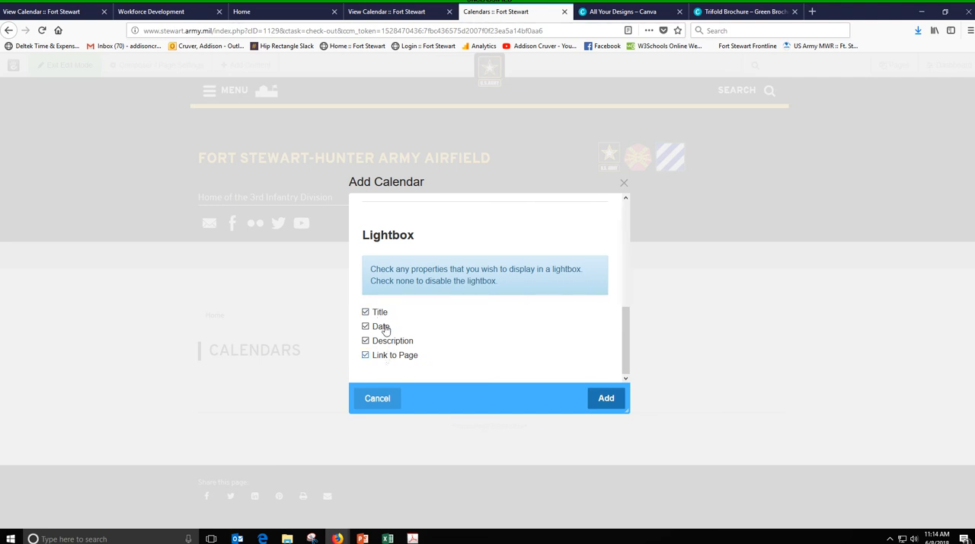
{"action": "left_click", "coordinate": [608, 399]}
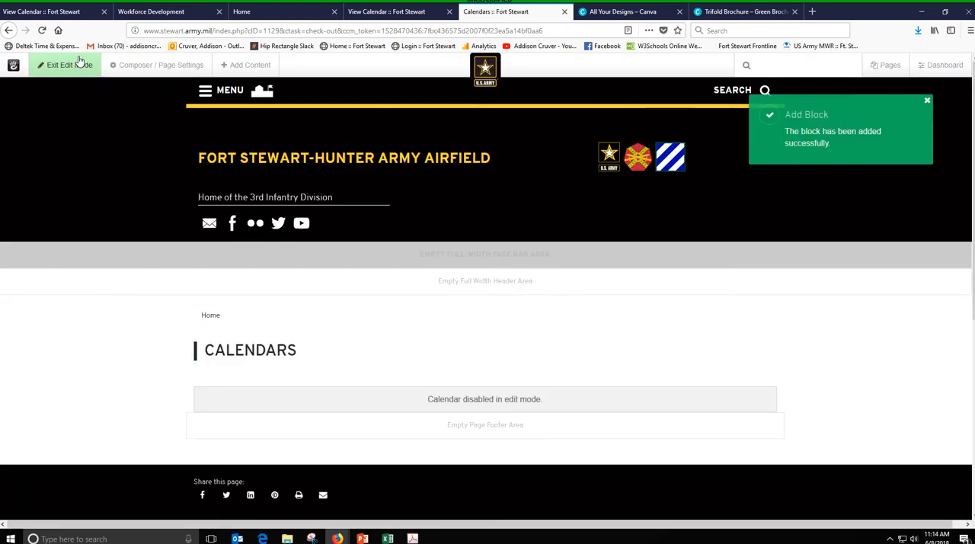
- Save the Calendars page changes without publishing and preview the Party event's lightbox in the calendar
{"action": "left_click", "coordinate": [81, 70]}
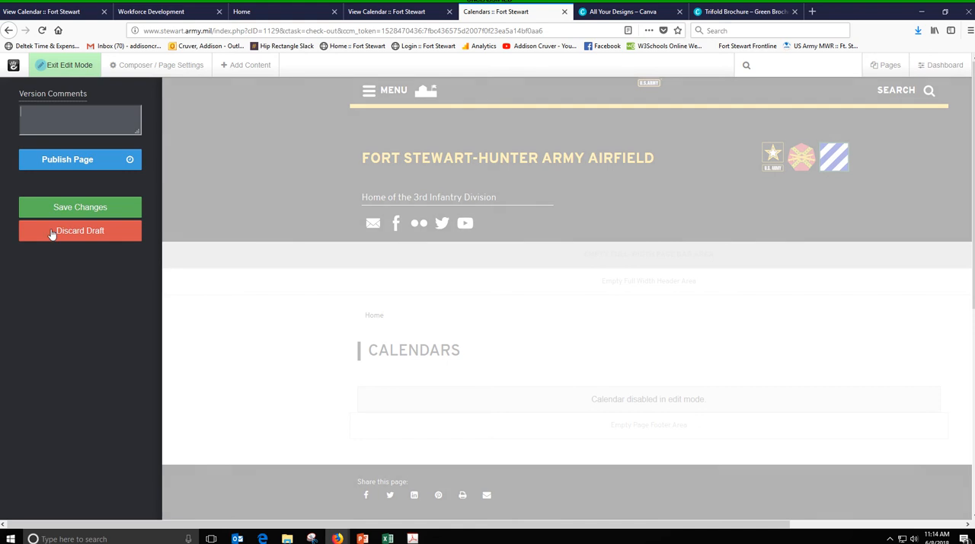
{"action": "left_click", "coordinate": [76, 214]}
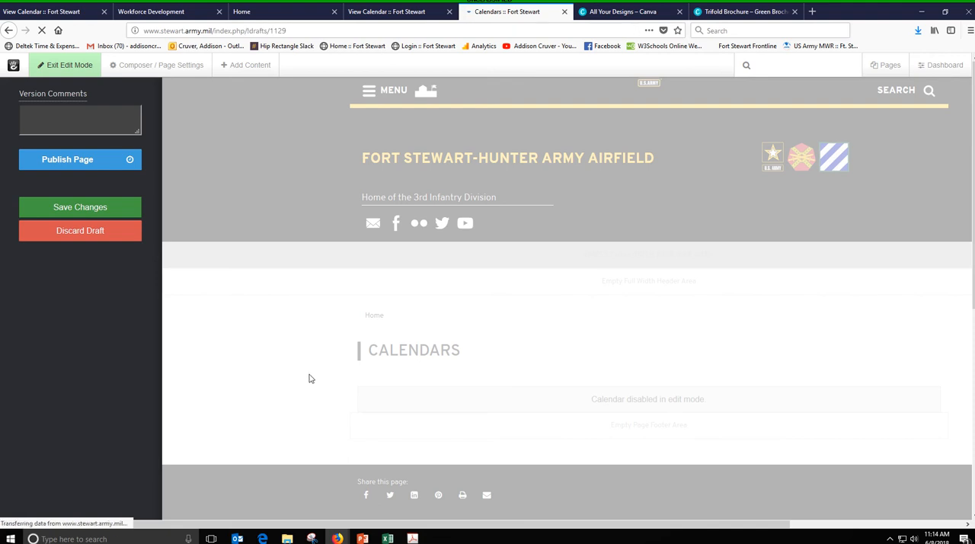
{"action": "scroll", "coordinate": [435, 302], "scroll_direction": "down", "scroll_amount": 3}
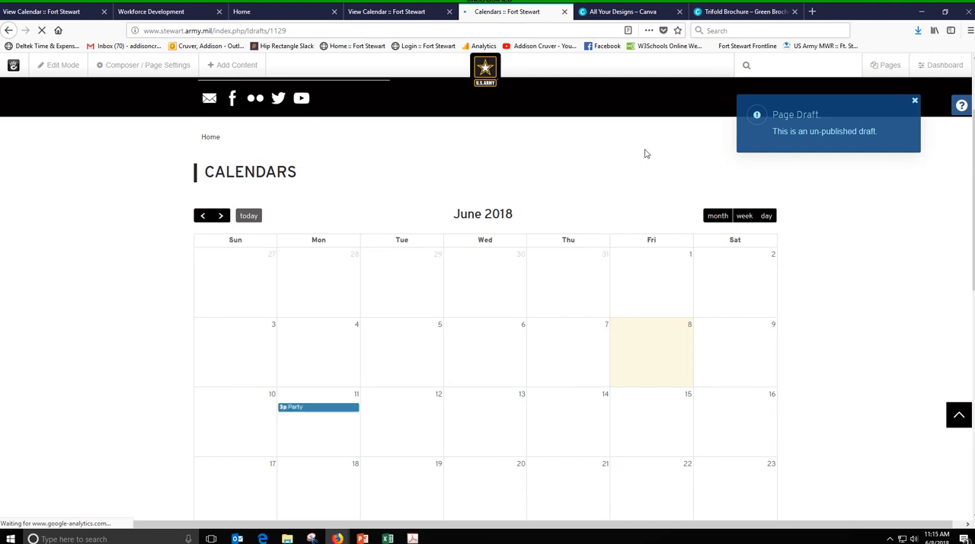
{"action": "left_click", "coordinate": [325, 407]}
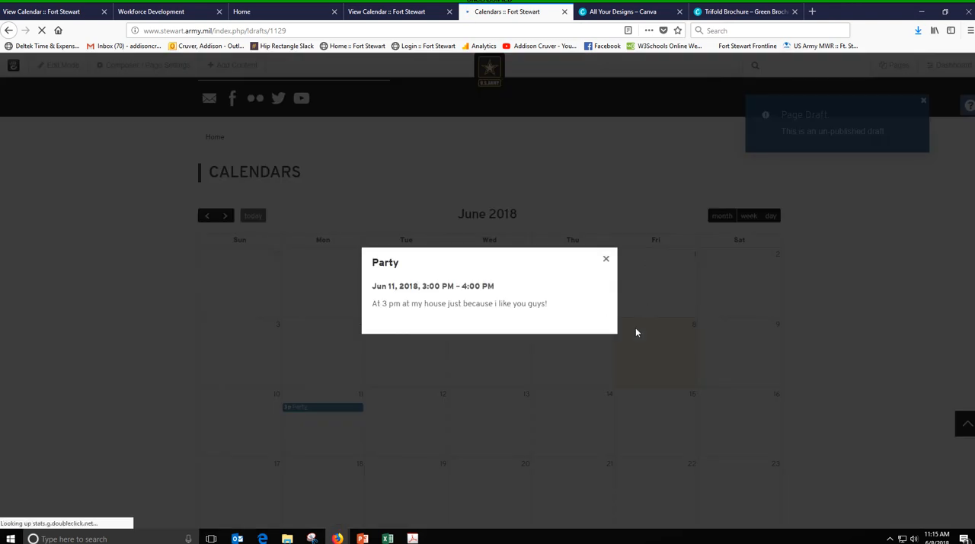
{"action": "left_click", "coordinate": [605, 258]}
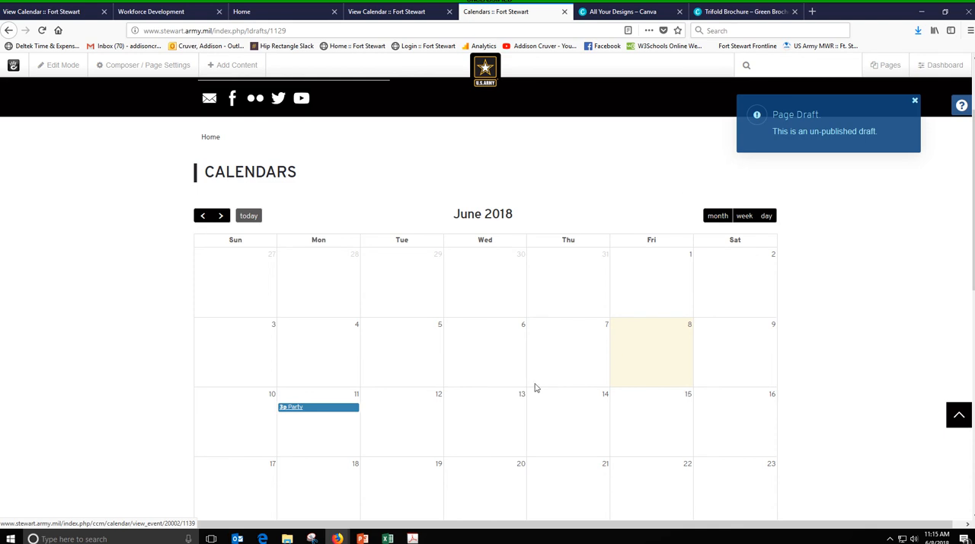
- Examine the month calendar on the Calendars page and the filled calendar on the Workforce Development page
{"action": "scroll", "coordinate": [518, 387], "scroll_direction": "down", "scroll_amount": 5}
{"action": "scroll", "coordinate": [518, 387], "scroll_direction": "up", "scroll_amount": 2}
{"action": "scroll", "coordinate": [518, 387], "scroll_direction": "up", "scroll_amount": 3}
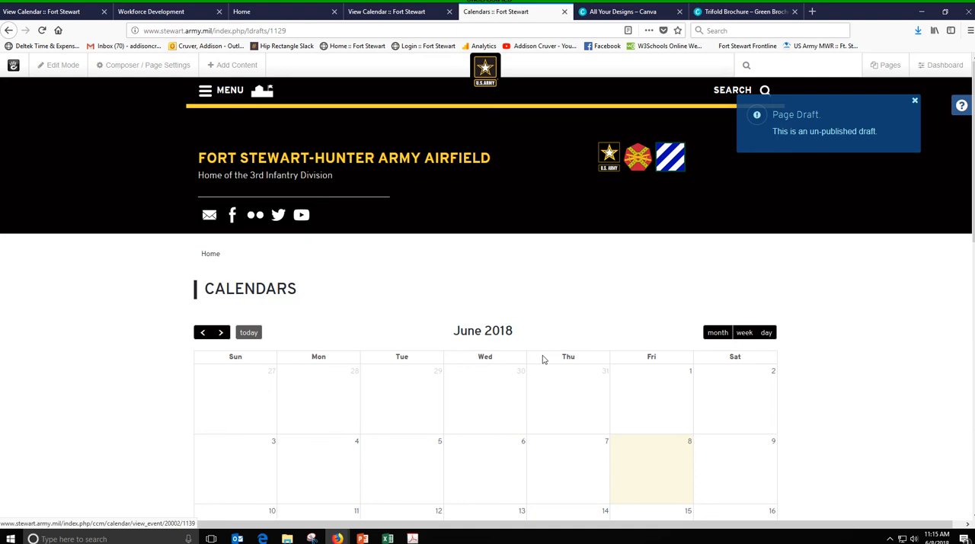
{"action": "scroll", "coordinate": [543, 358], "scroll_direction": "down", "scroll_amount": 3}
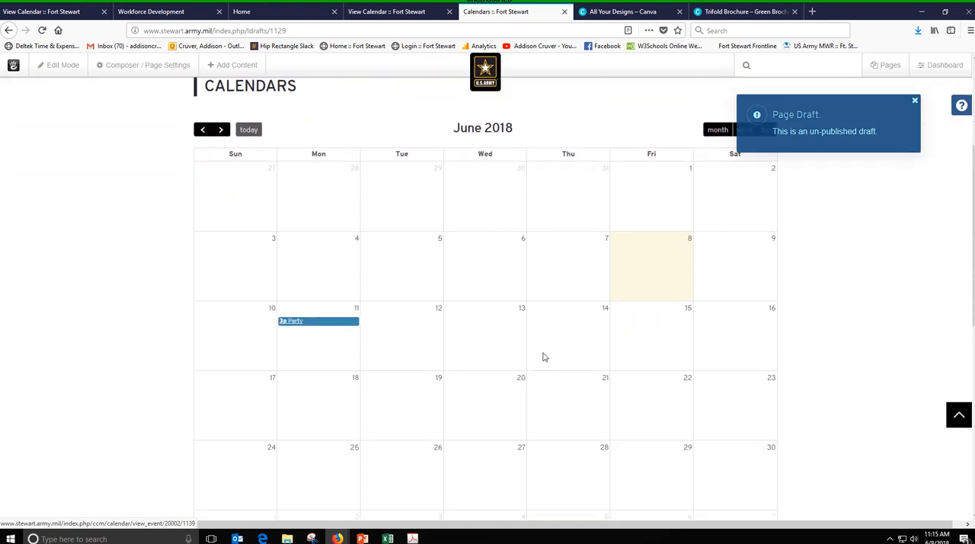
{"action": "scroll", "coordinate": [542, 356], "scroll_direction": "down", "scroll_amount": 2}
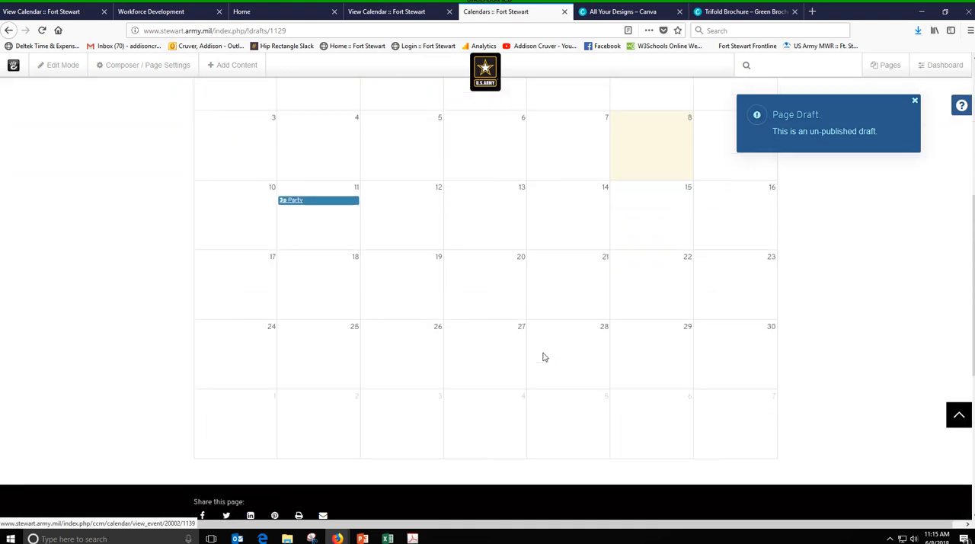
{"action": "scroll", "coordinate": [495, 282], "scroll_direction": "up", "scroll_amount": 2}
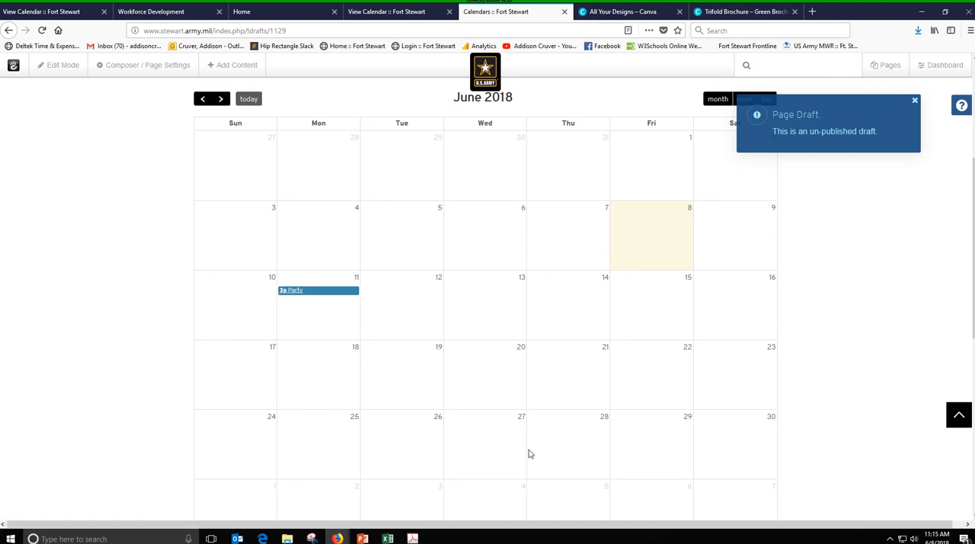
{"action": "scroll", "coordinate": [581, 250], "scroll_direction": "up", "scroll_amount": 1}
{"action": "scroll", "coordinate": [582, 249], "scroll_direction": "up", "scroll_amount": 1}
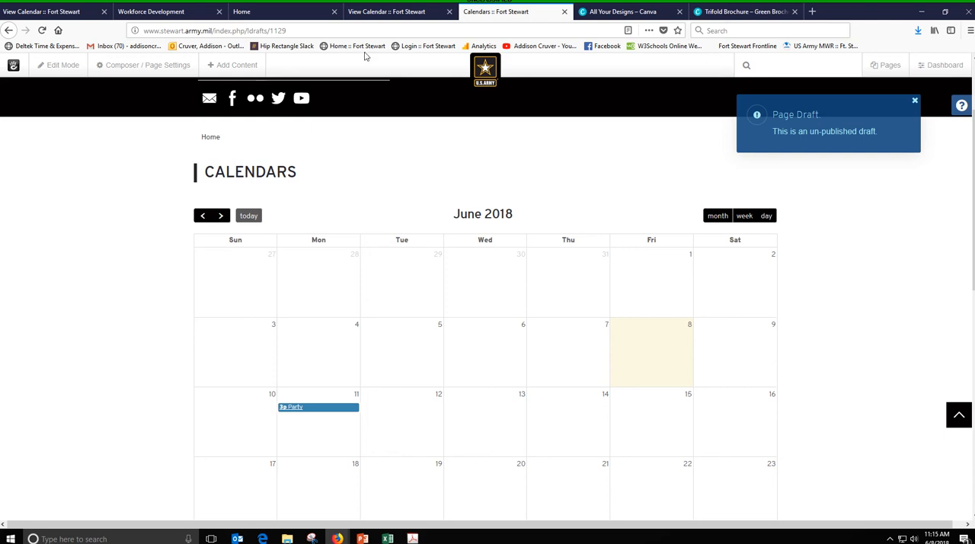
{"action": "left_click", "coordinate": [182, 12]}
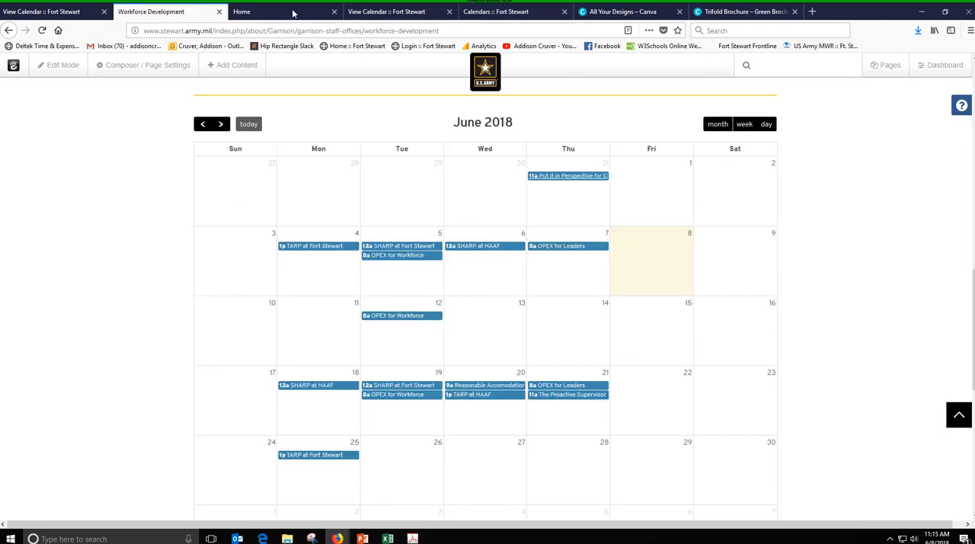
- Return to the Events Calendar in the dashboard and start a new event named "Pot Luck"
{"action": "left_click", "coordinate": [392, 12]}
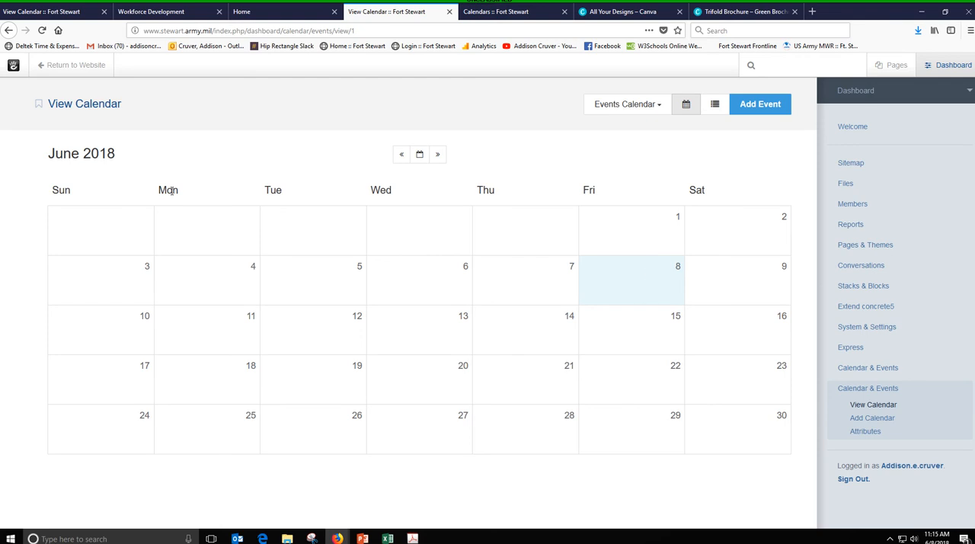
{"action": "left_click", "coordinate": [44, 13]}
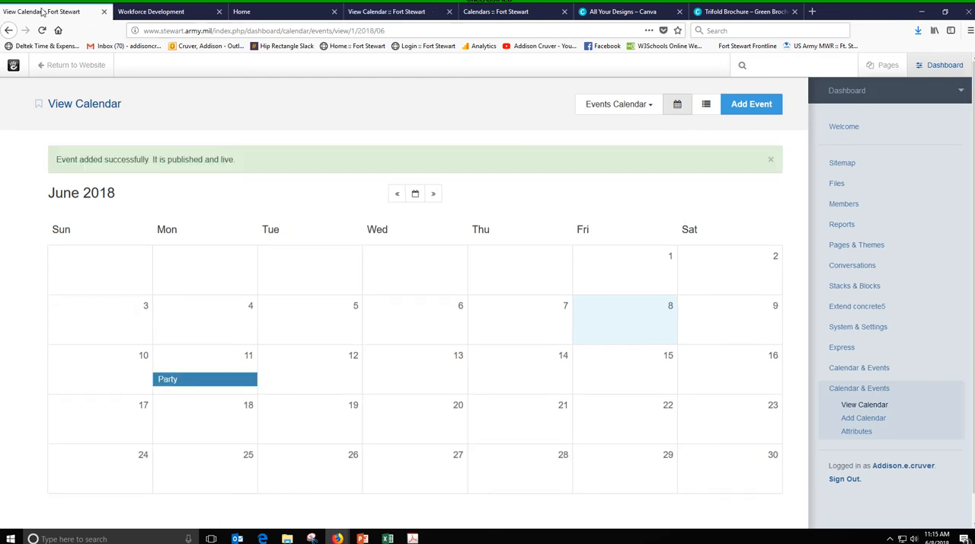
{"action": "left_click", "coordinate": [754, 106]}
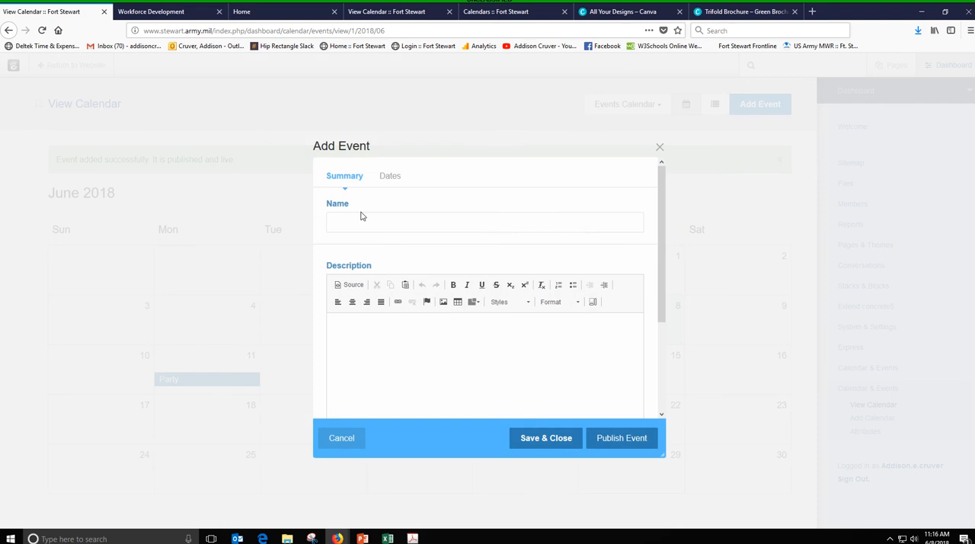
{"action": "left_click", "coordinate": [396, 219]}
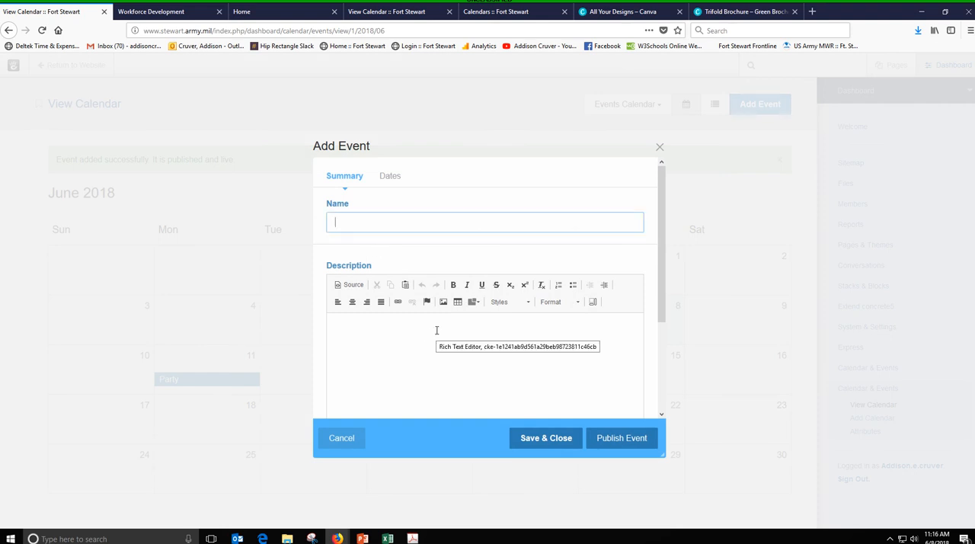
{"action": "type", "text": "Pot Luck"}
- Enter an event description reading "Every other Friday", "2 pm" and a line asking readers to email the contact for more details
{"action": "left_click", "coordinate": [436, 330]}
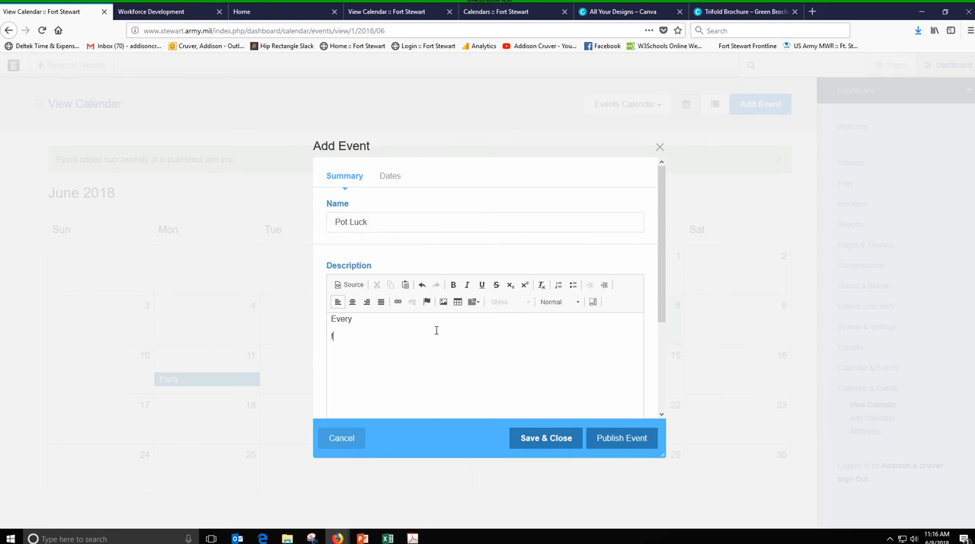
{"action": "type", "text": "Every other Friday"}
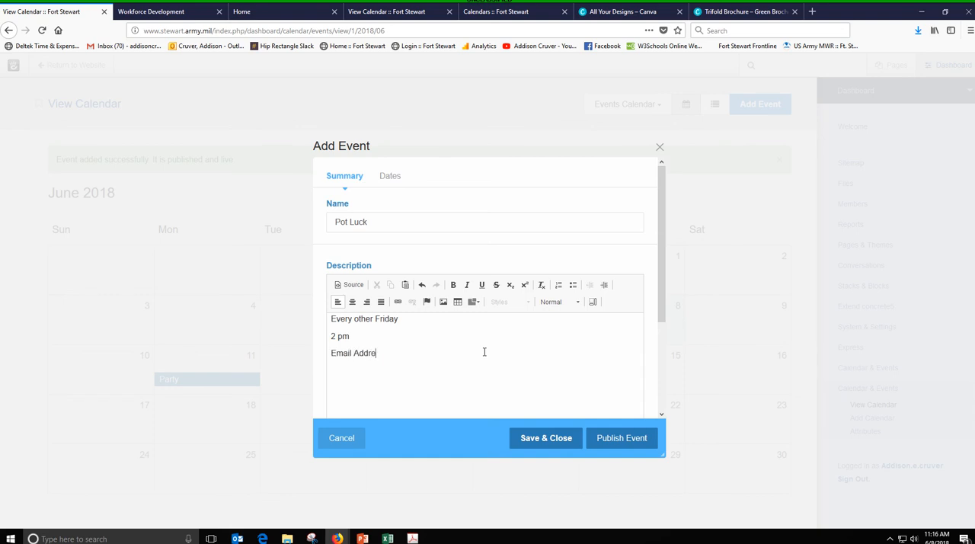
{"action": "type", "text": "son for more detials!"}
- Link the email-the-contact text in the description to a "mailto:" URL using the <other> protocol
{"action": "left_click_drag", "start_coordinate": [333, 353], "coordinate": [385, 353]}
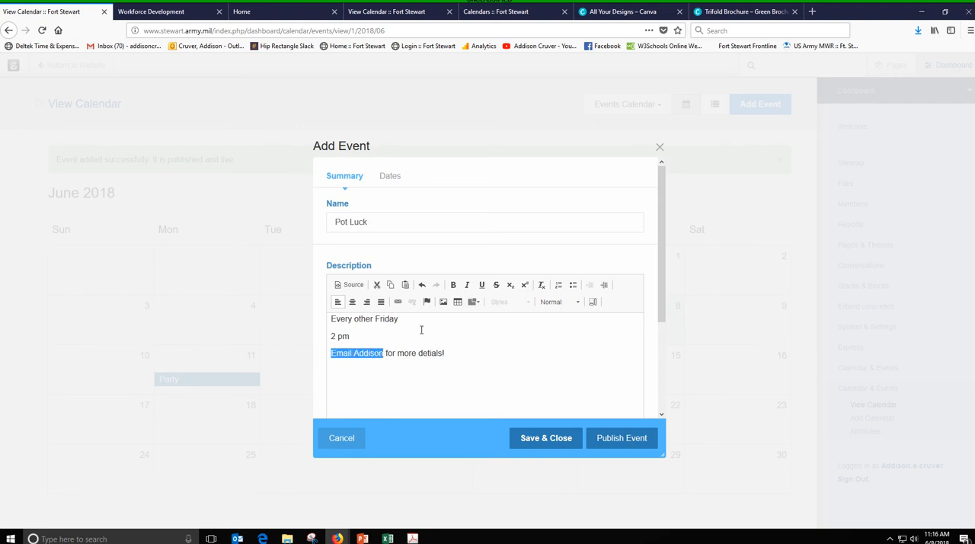
{"action": "left_click", "coordinate": [398, 302]}
{"action": "left_click", "coordinate": [405, 316]}
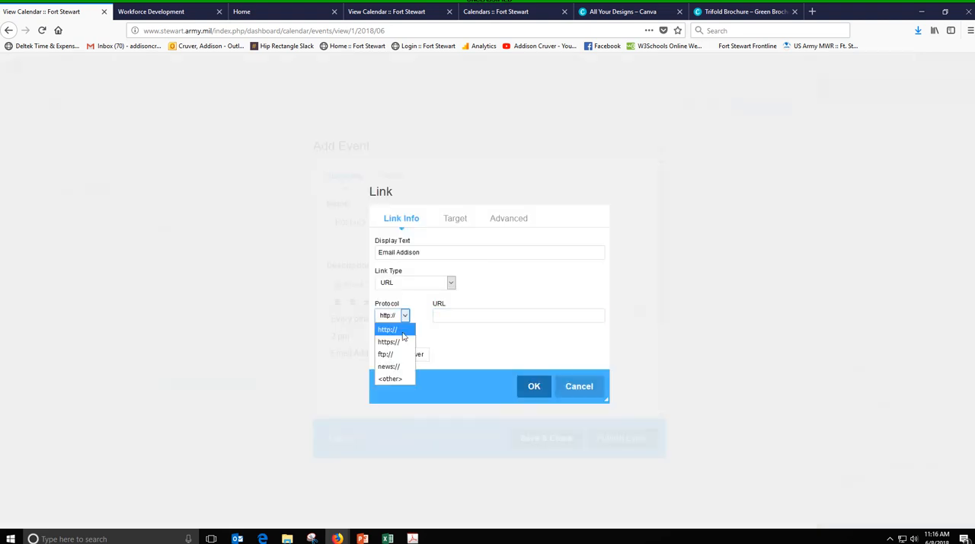
{"action": "left_click", "coordinate": [392, 378]}
{"action": "left_click", "coordinate": [466, 315]}
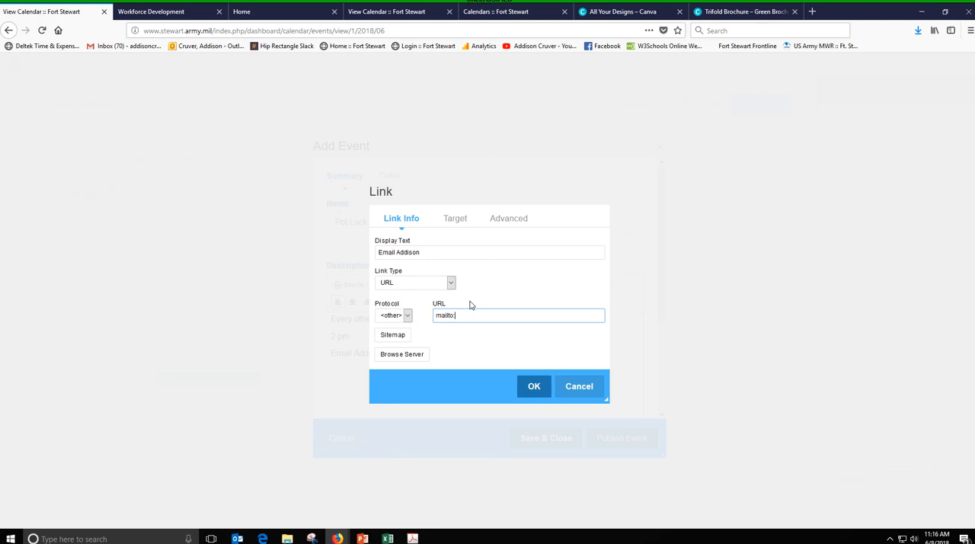
{"action": "left_click", "coordinate": [573, 386]}
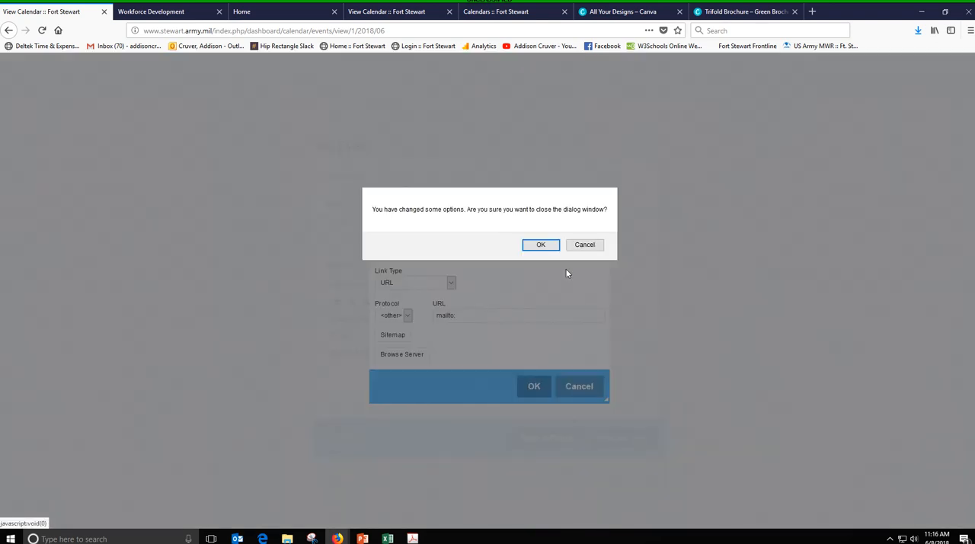
{"action": "left_click", "coordinate": [587, 245]}
{"action": "left_click", "coordinate": [533, 386]}
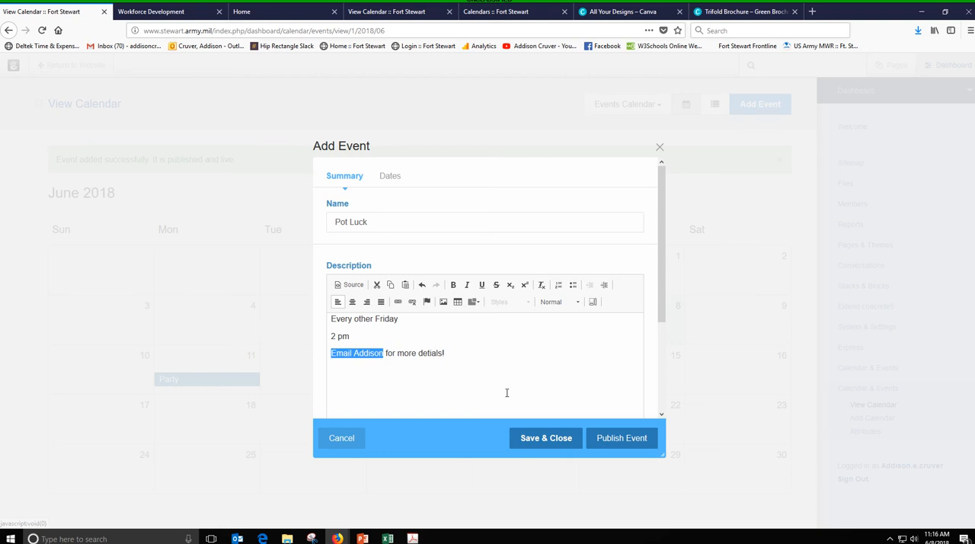
- Schedule the Pot Luck event for 6/8/18 with a start time of 2:00pm
{"action": "left_click", "coordinate": [390, 177]}
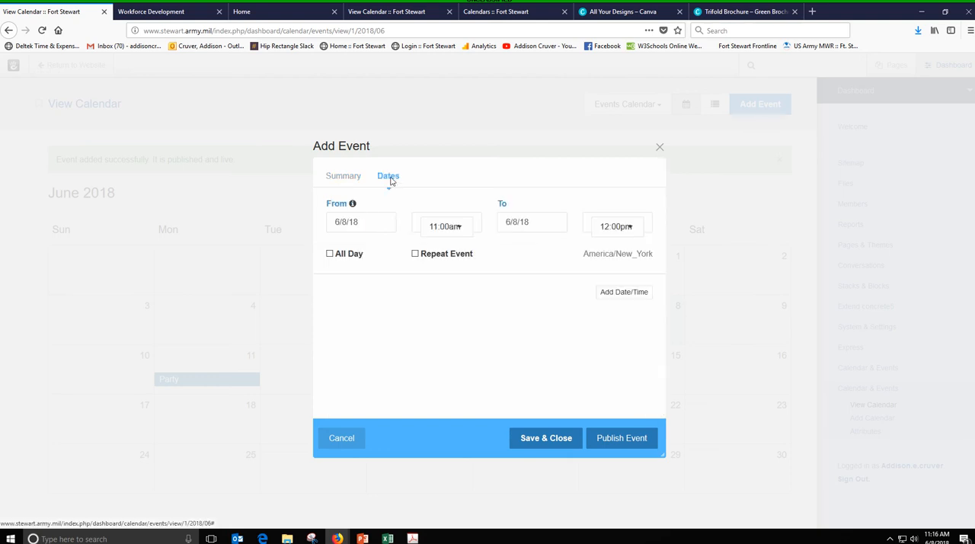
{"action": "left_click", "coordinate": [383, 221]}
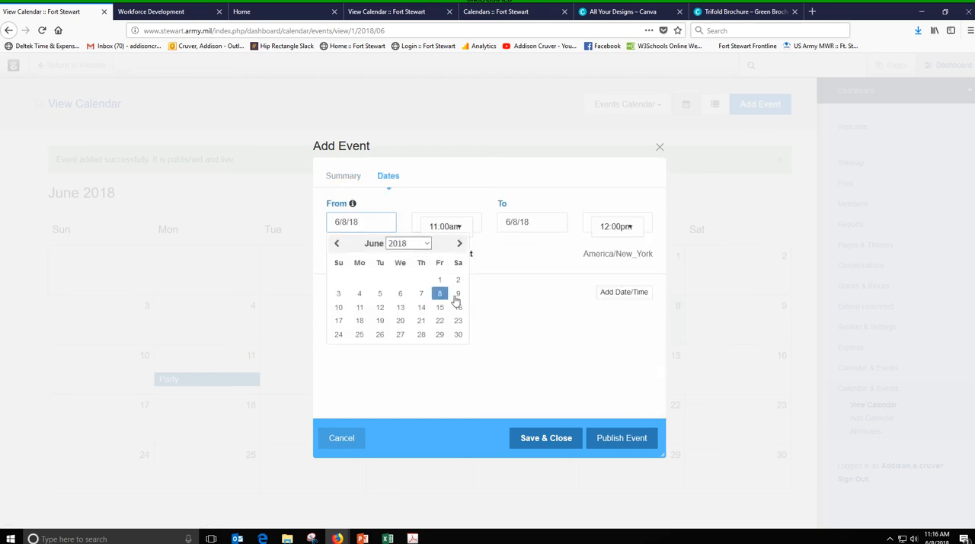
{"action": "left_click", "coordinate": [441, 295]}
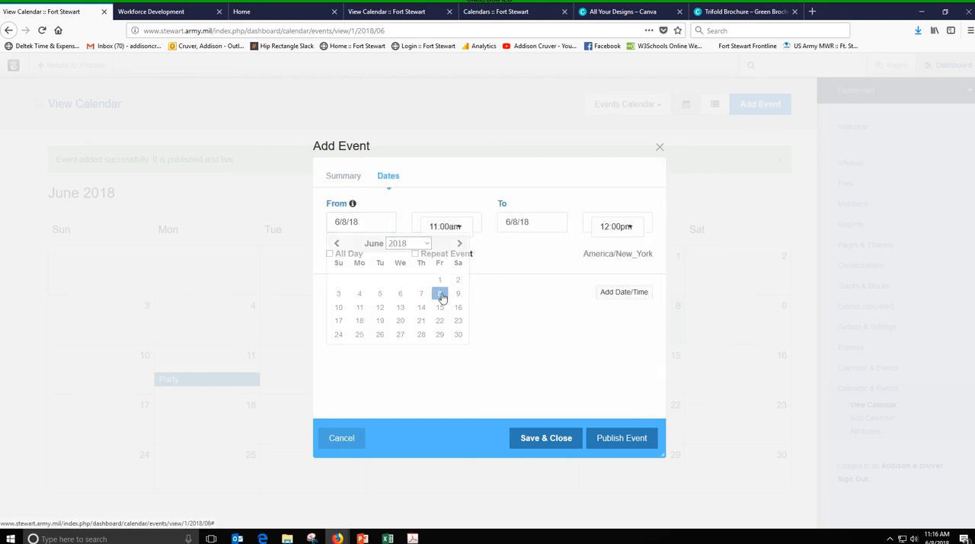
{"action": "left_click", "coordinate": [466, 225]}
{"action": "scroll", "coordinate": [468, 285], "scroll_direction": "up", "scroll_amount": 15}
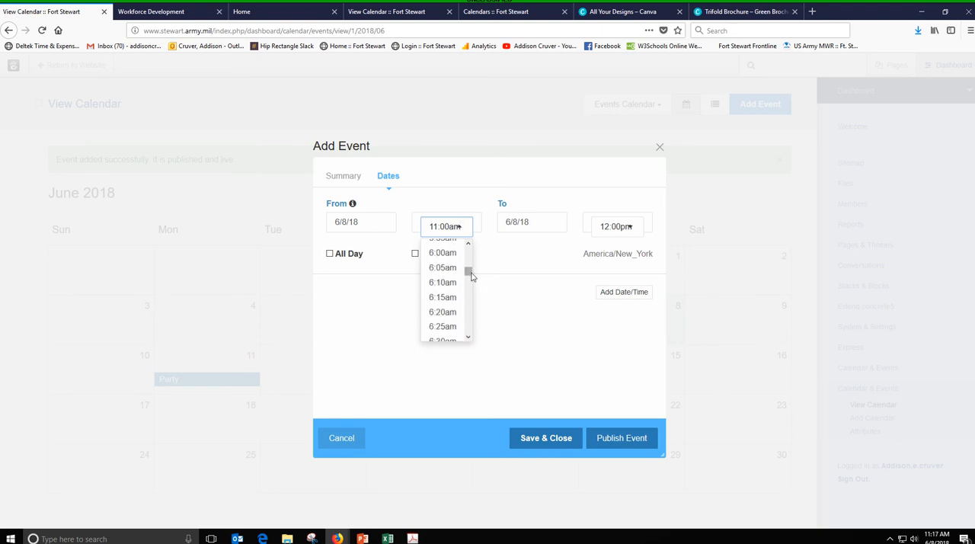
{"action": "left_click_drag", "start_coordinate": [467, 272], "coordinate": [467, 300]}
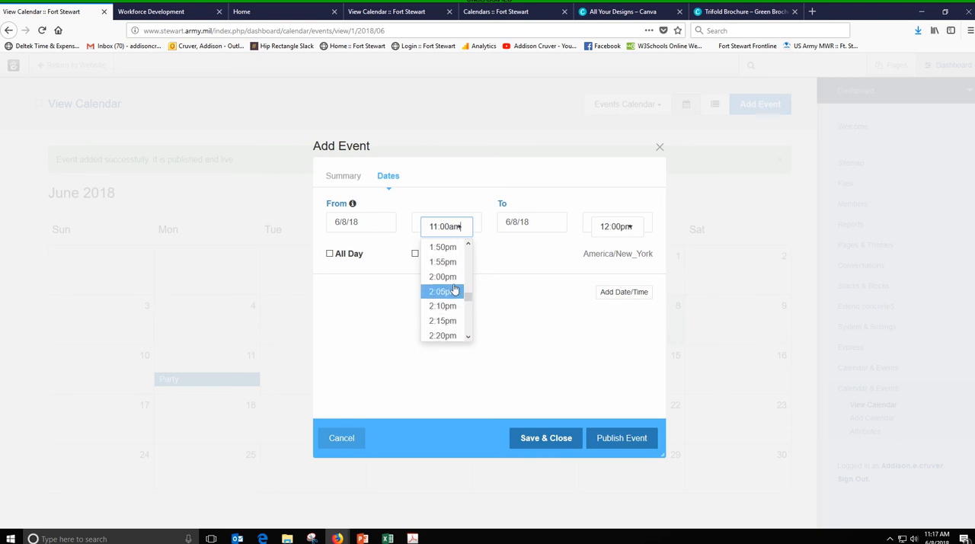
{"action": "left_click", "coordinate": [455, 289]}
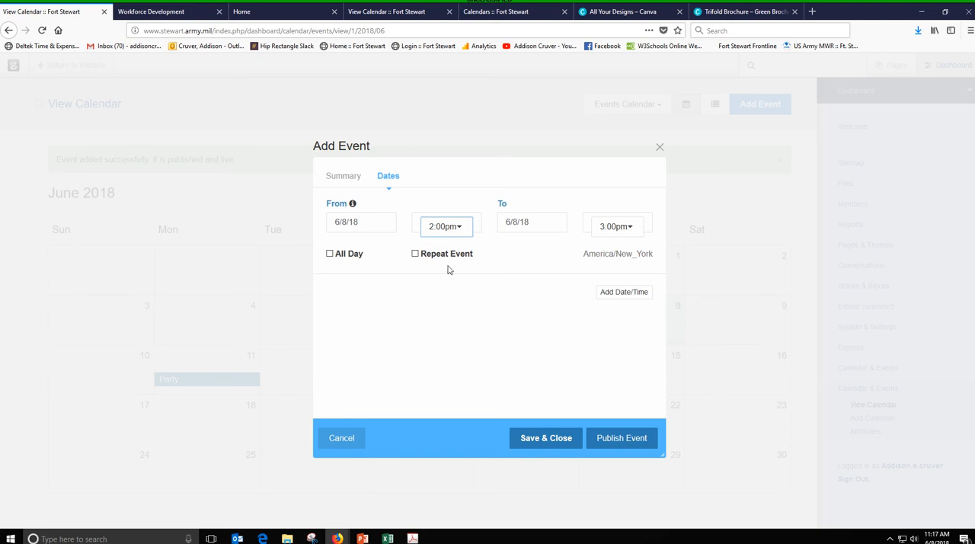
- Make the Pot Luck event a repeating weekly event on Fridays, recurring every 2 weeks
{"action": "left_click", "coordinate": [415, 254]}
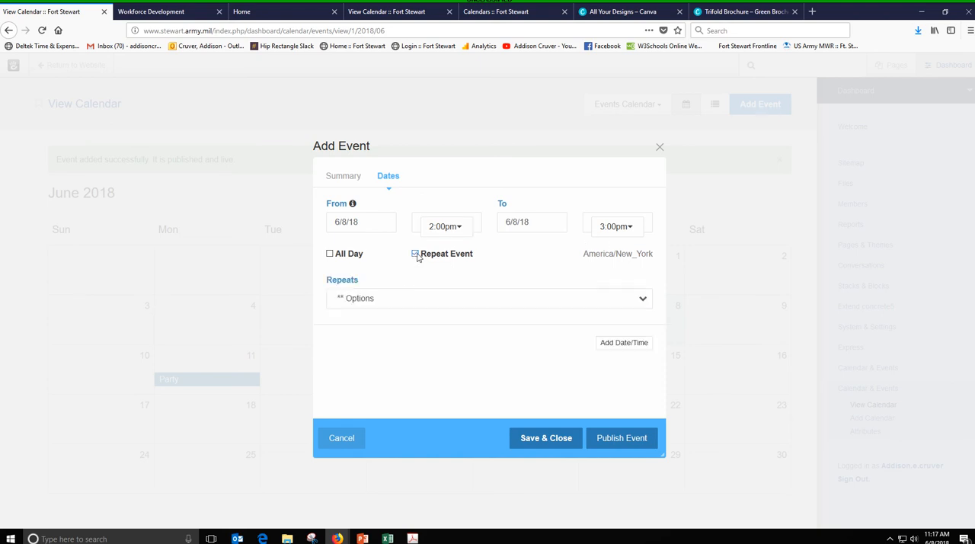
{"action": "left_click", "coordinate": [411, 297]}
{"action": "left_click", "coordinate": [396, 340]}
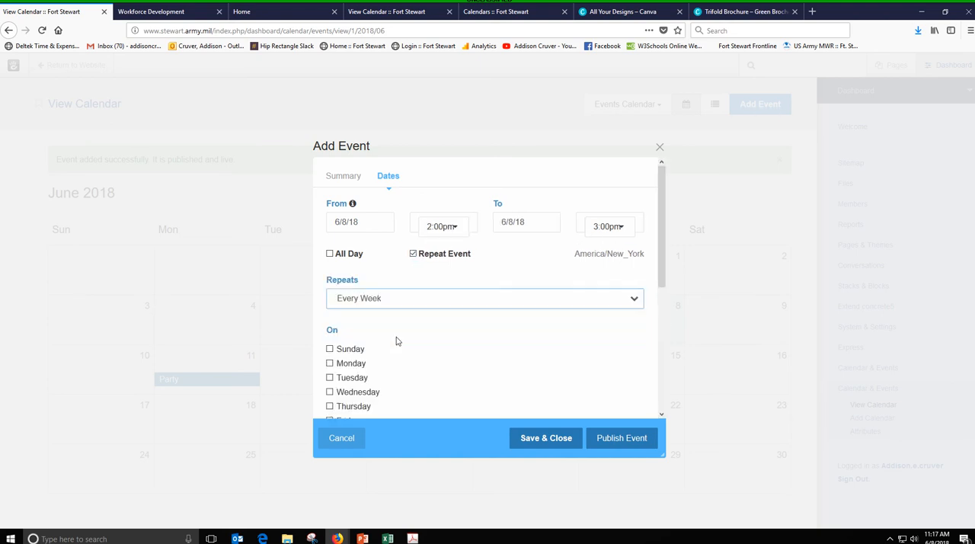
{"action": "scroll", "coordinate": [396, 341], "scroll_direction": "down", "scroll_amount": 1}
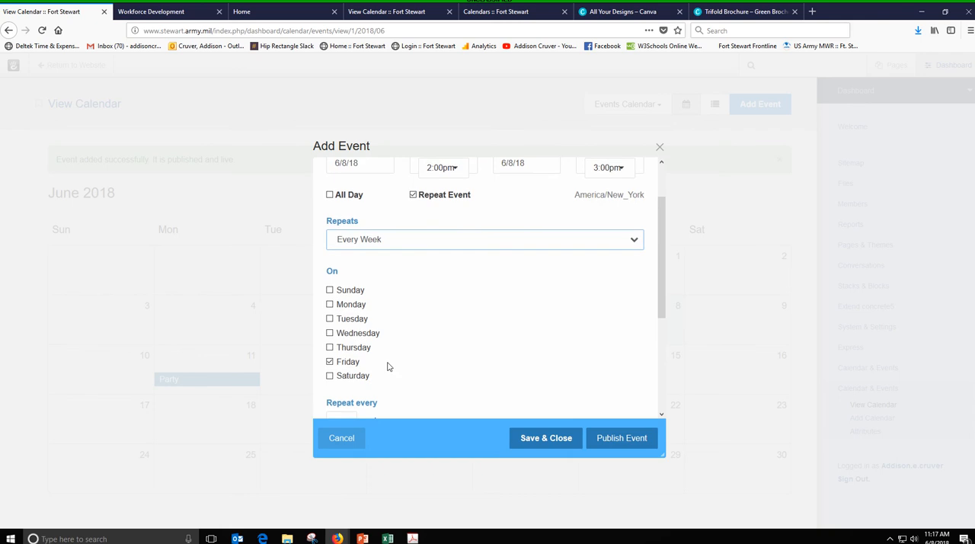
{"action": "scroll", "coordinate": [381, 354], "scroll_direction": "down", "scroll_amount": 2}
{"action": "left_click", "coordinate": [344, 306]}
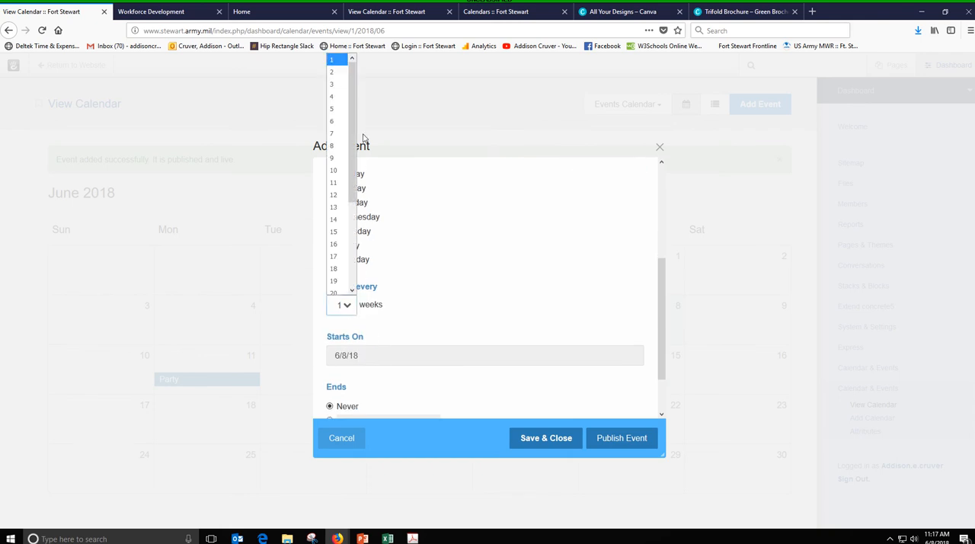
{"action": "left_click", "coordinate": [338, 72]}
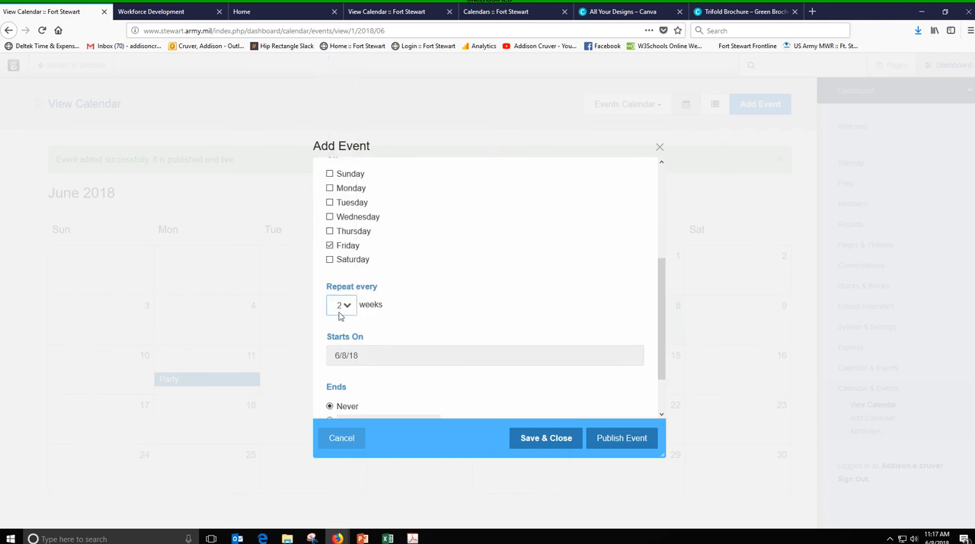
{"action": "scroll", "coordinate": [349, 314], "scroll_direction": "down", "scroll_amount": 2}
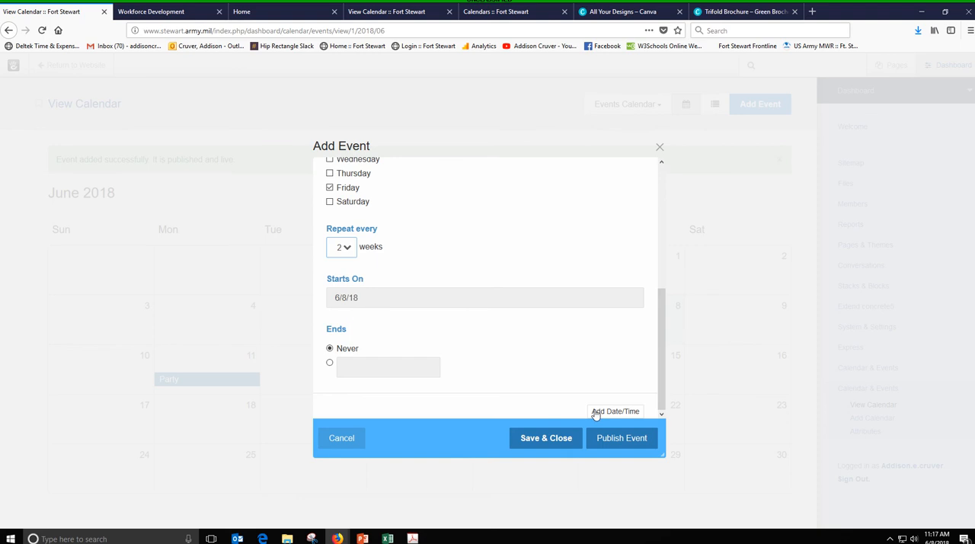
- Publish the Pot Luck event and check its occurrences in July 2018 before returning to June
{"action": "left_click", "coordinate": [614, 440]}
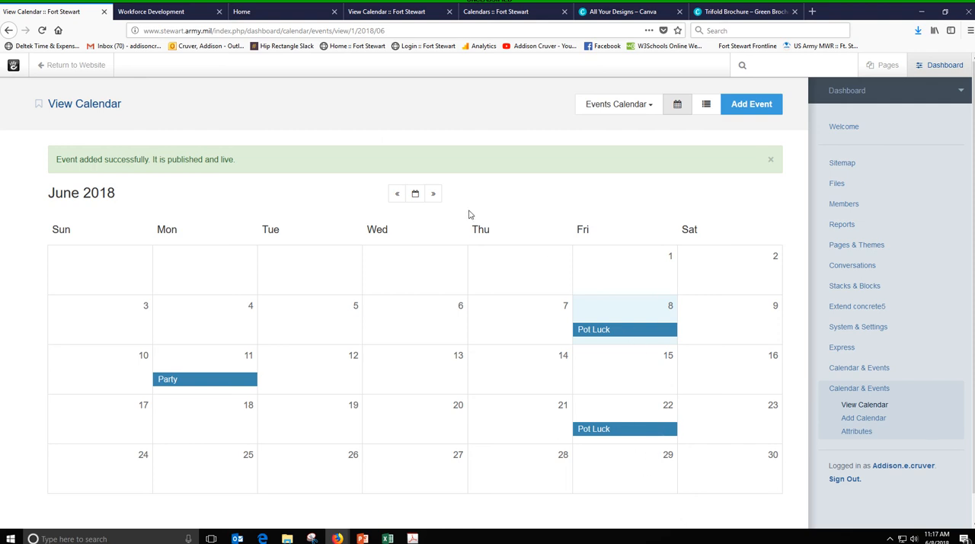
{"action": "left_click", "coordinate": [435, 195]}
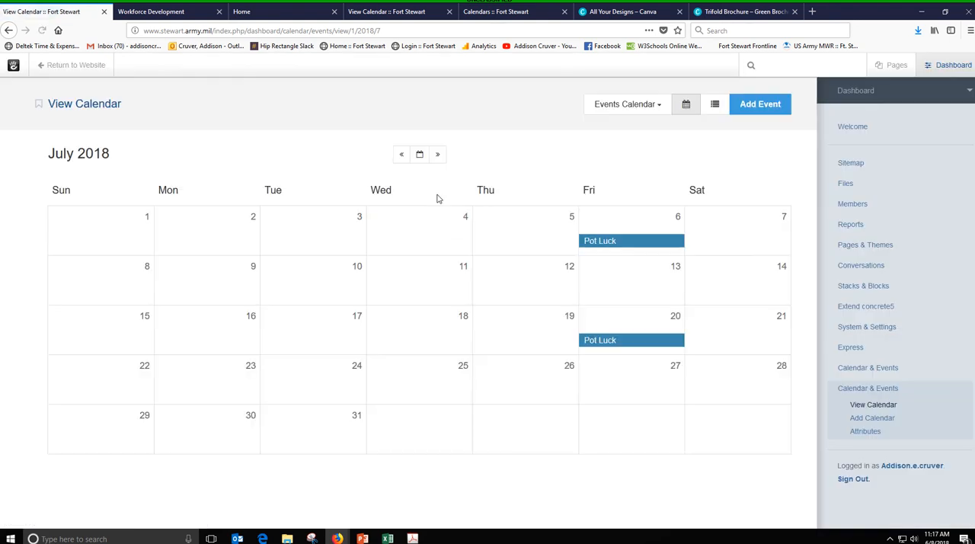
{"action": "left_click", "coordinate": [402, 156]}
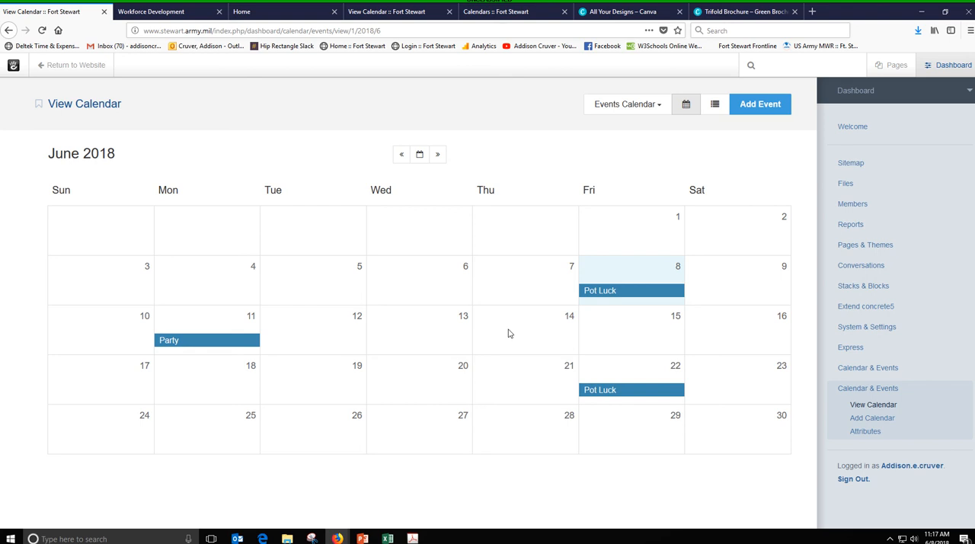
- Start a new event named "Shopping" with a description saying it takes place on the 3rd Thursday of every month
{"action": "left_click", "coordinate": [760, 103]}
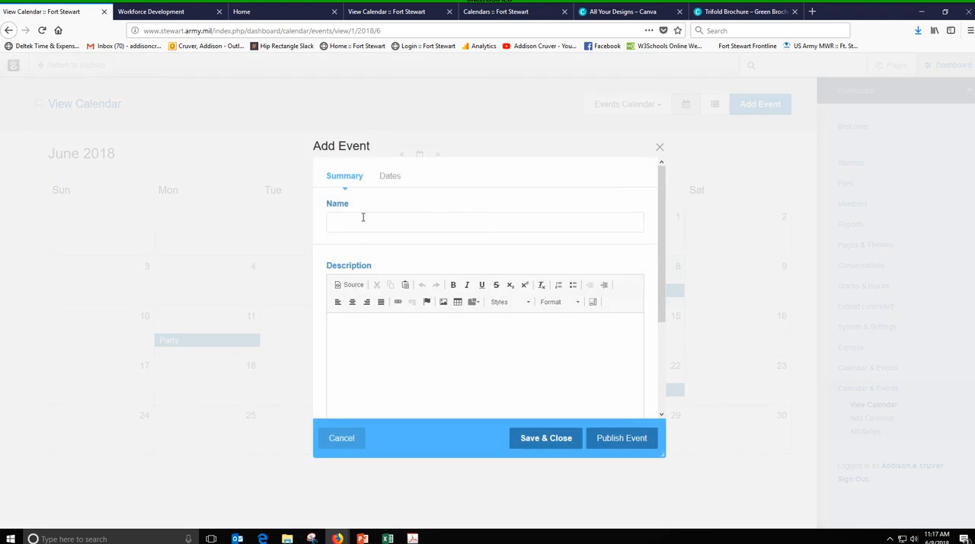
{"action": "left_click", "coordinate": [363, 217]}
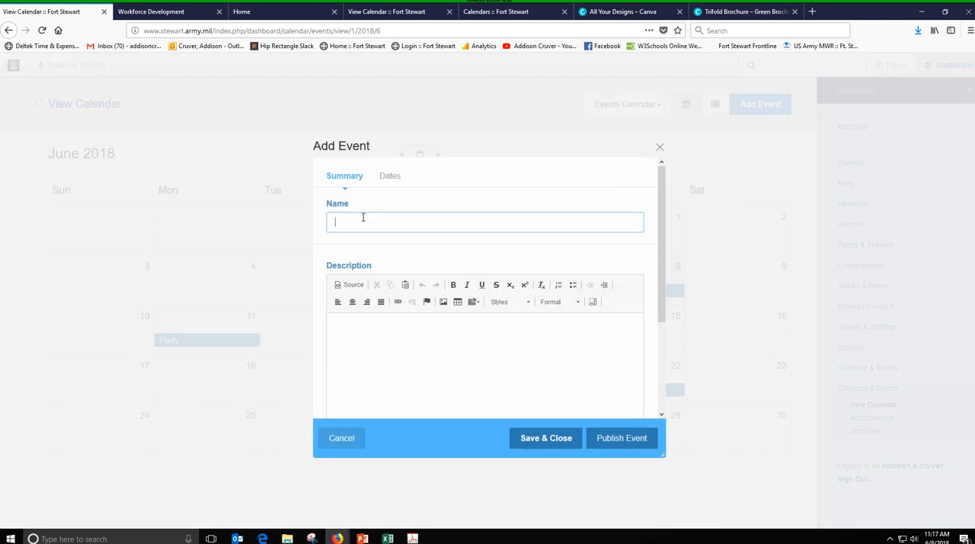
{"action": "type", "text": "Shopping"}
{"action": "left_click", "coordinate": [367, 326]}
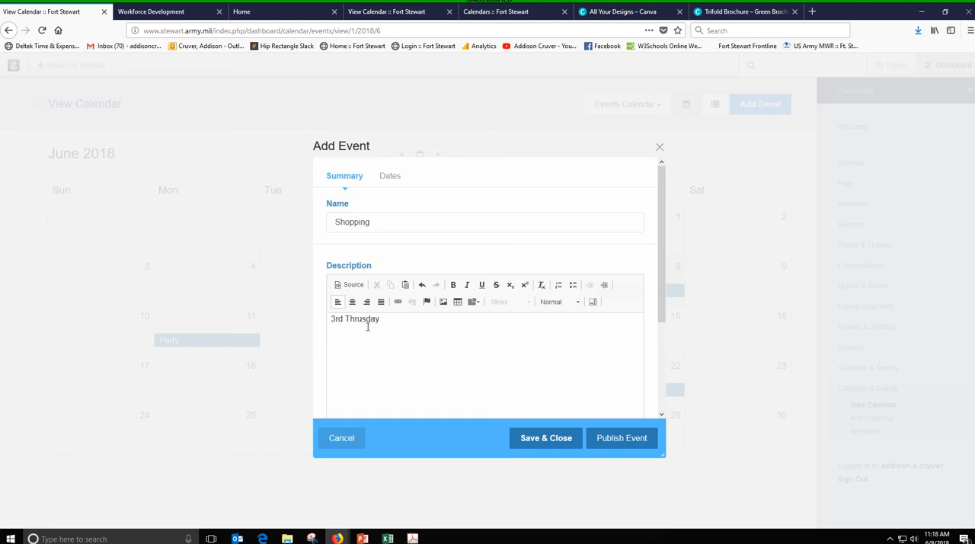
{"action": "type", "text": "3rd Thrusday of every month"}
- Schedule the Shopping event for 6/21/18 with a start time of 12:00pm
{"action": "left_click", "coordinate": [391, 177]}
{"action": "left_click", "coordinate": [370, 223]}
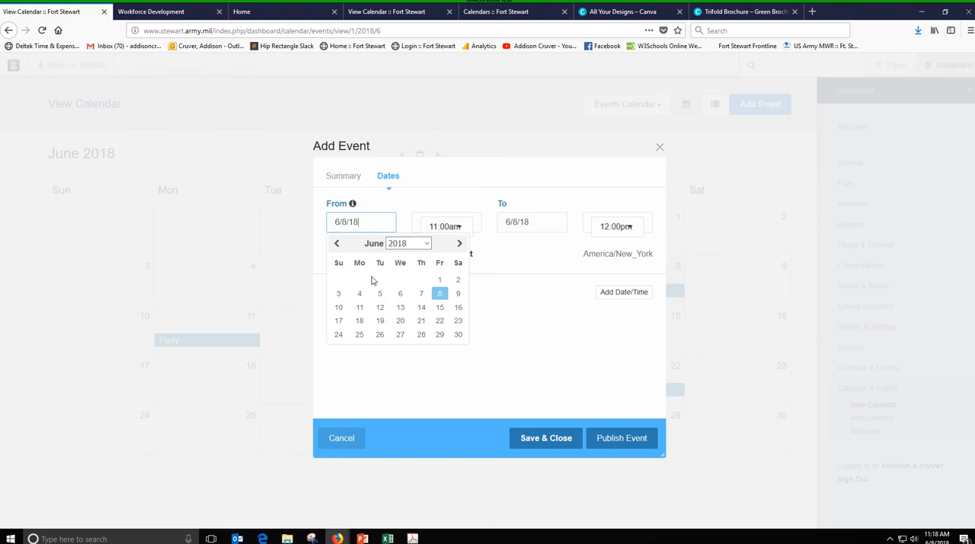
{"action": "left_click", "coordinate": [422, 320]}
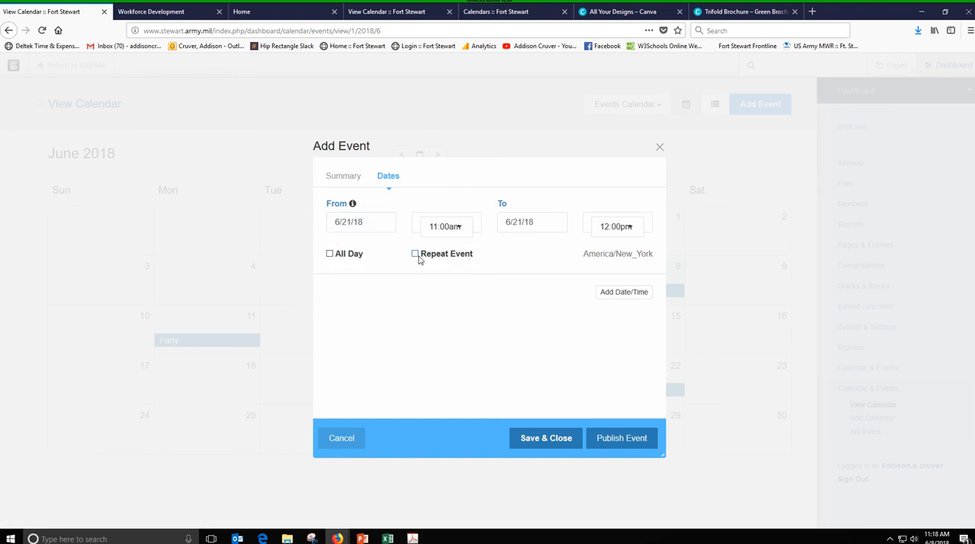
{"action": "left_click", "coordinate": [455, 234]}
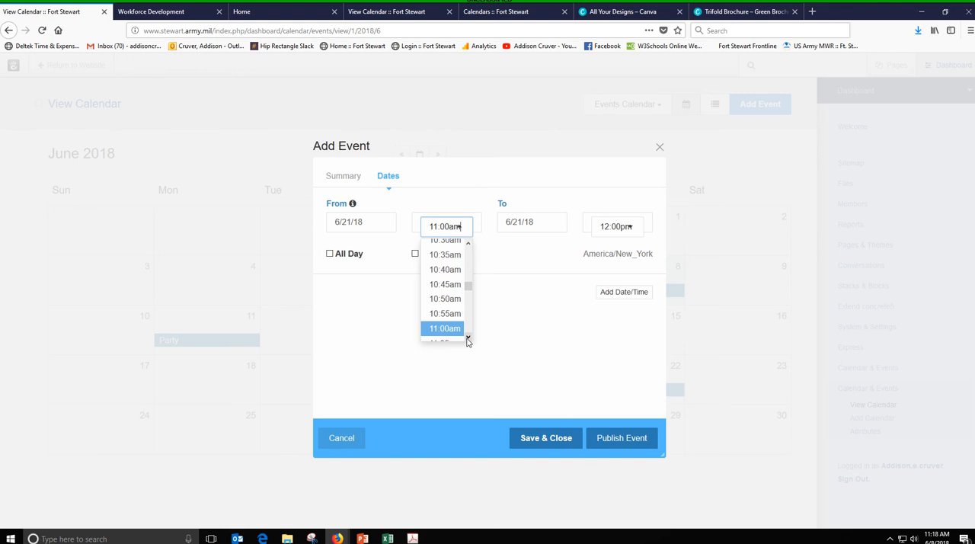
{"action": "scroll", "coordinate": [467, 339], "scroll_direction": "down", "scroll_amount": 5}
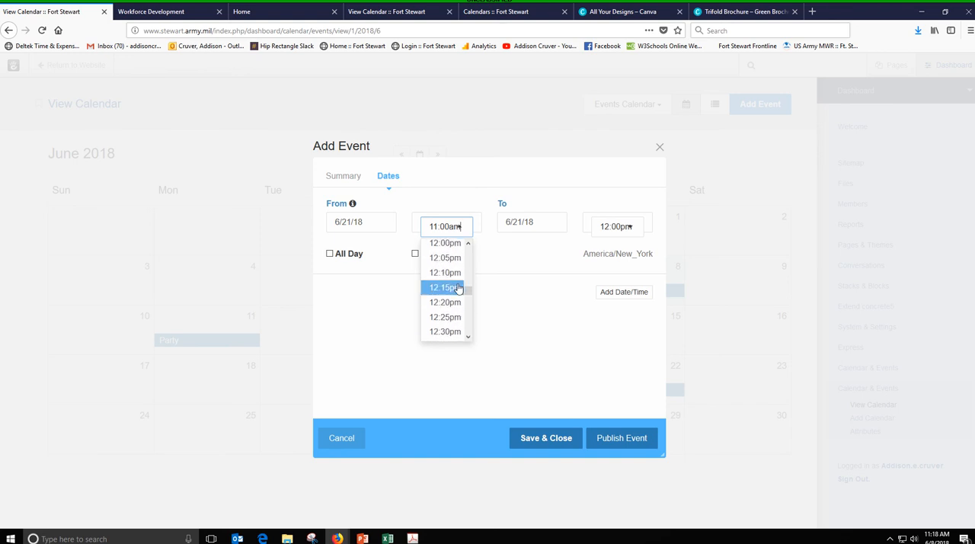
{"action": "left_click", "coordinate": [434, 242]}
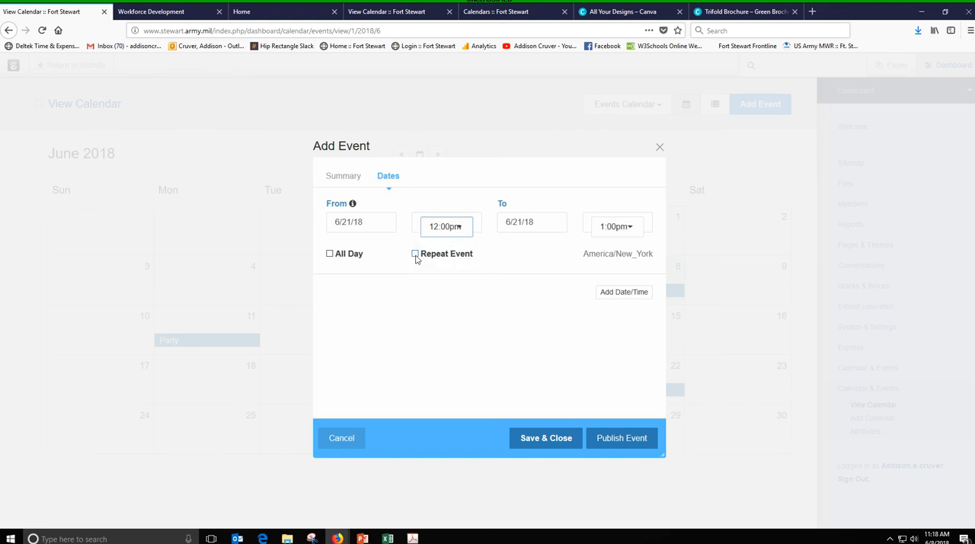
- Make the Shopping event repeat every month by the same type of day from the start of the month, and publish it
{"action": "left_click", "coordinate": [415, 254]}
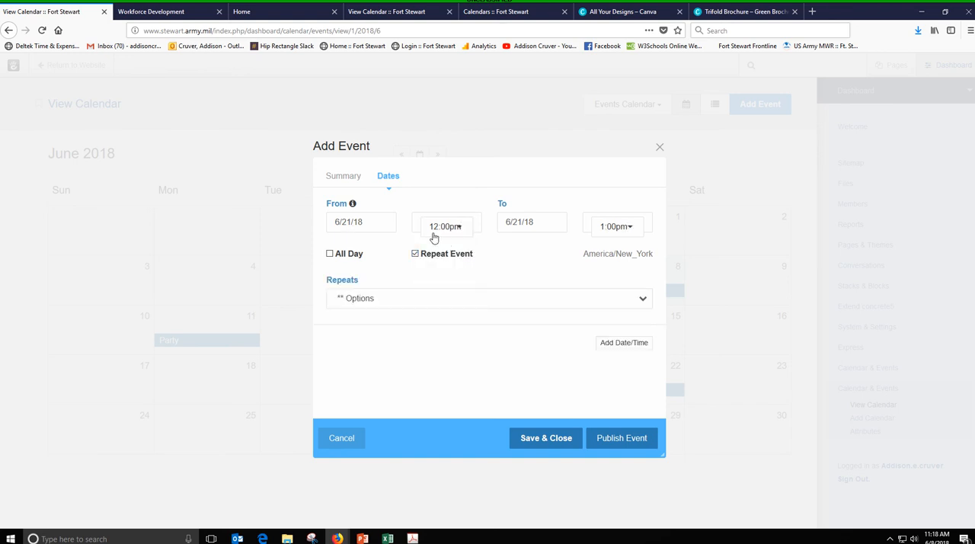
{"action": "left_click", "coordinate": [454, 305]}
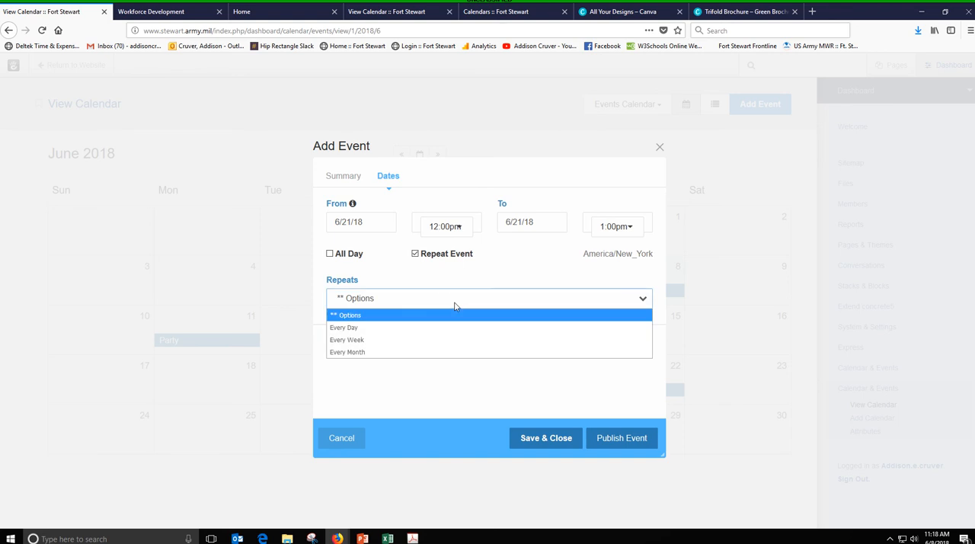
{"action": "left_click", "coordinate": [448, 352]}
{"action": "scroll", "coordinate": [447, 352], "scroll_direction": "down", "scroll_amount": 3}
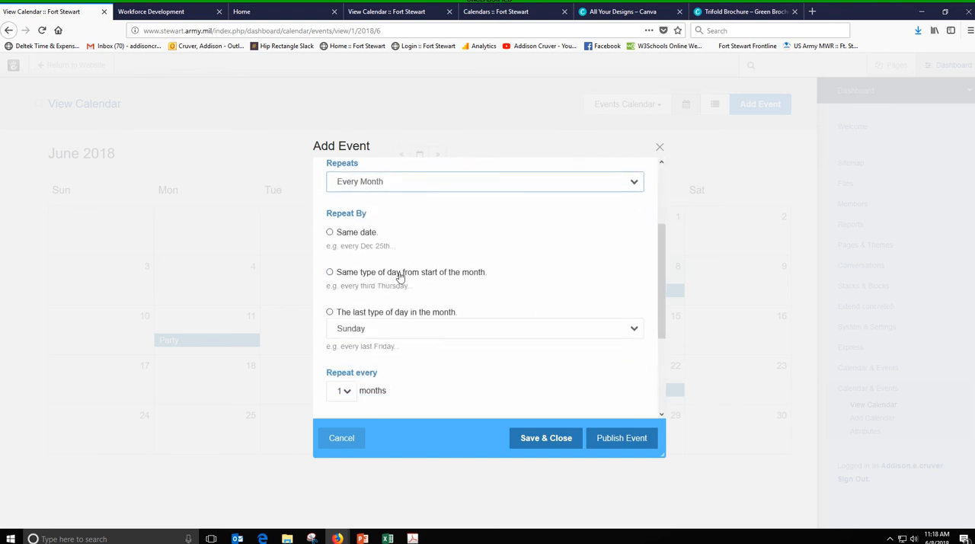
{"action": "left_click", "coordinate": [330, 273]}
{"action": "scroll", "coordinate": [386, 246], "scroll_direction": "up", "scroll_amount": 3}
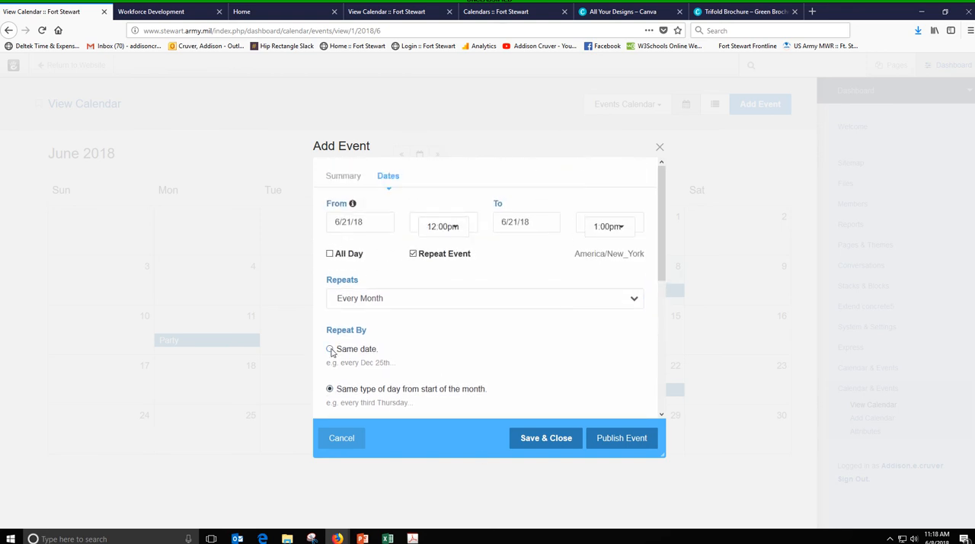
{"action": "scroll", "coordinate": [330, 352], "scroll_direction": "down", "scroll_amount": 2}
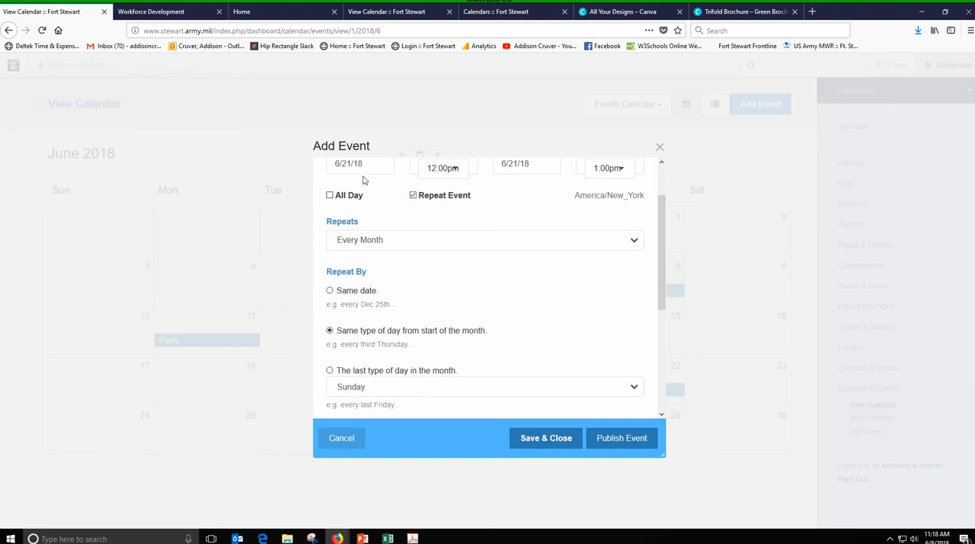
{"action": "scroll", "coordinate": [355, 340], "scroll_direction": "down", "scroll_amount": 2}
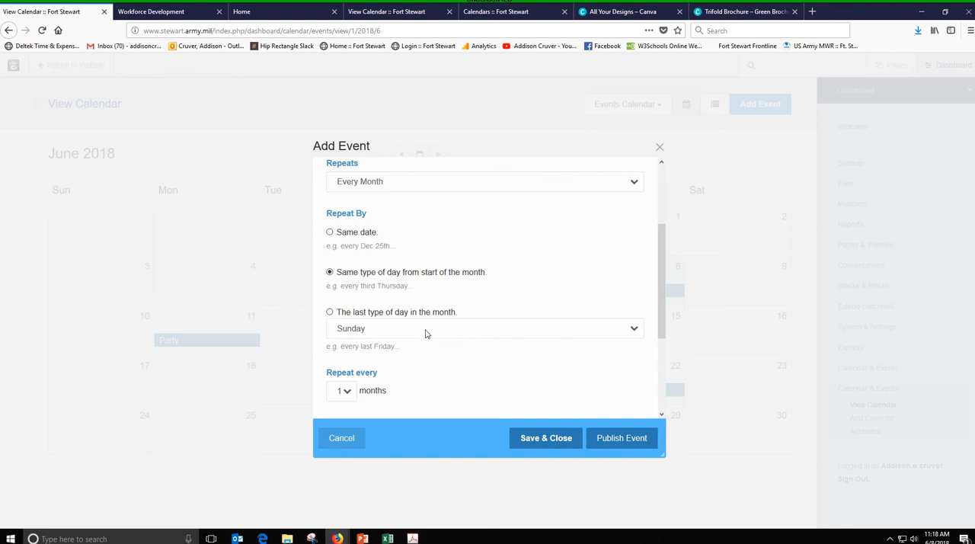
{"action": "scroll", "coordinate": [443, 335], "scroll_direction": "down", "scroll_amount": 2}
{"action": "scroll", "coordinate": [444, 336], "scroll_direction": "down", "scroll_amount": 2}
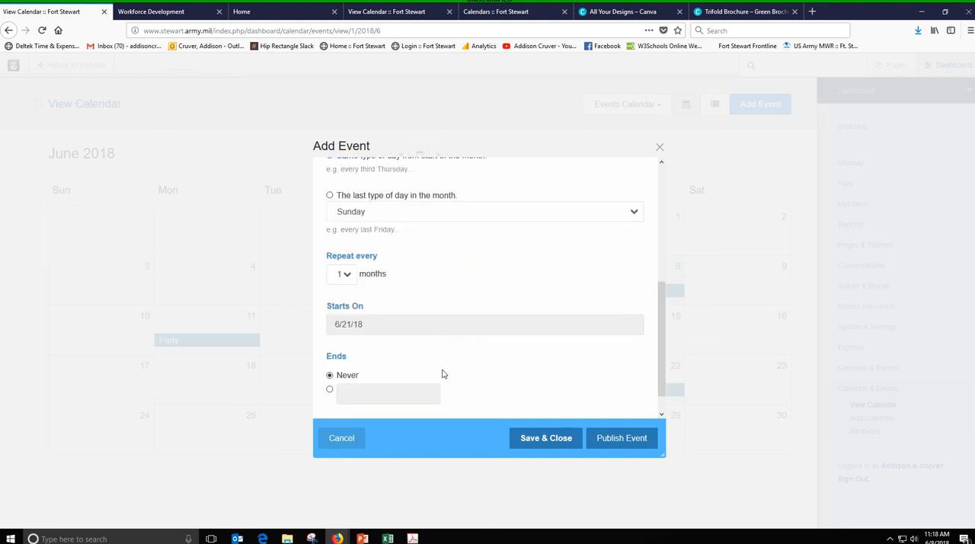
{"action": "scroll", "coordinate": [442, 374], "scroll_direction": "down", "scroll_amount": 1}
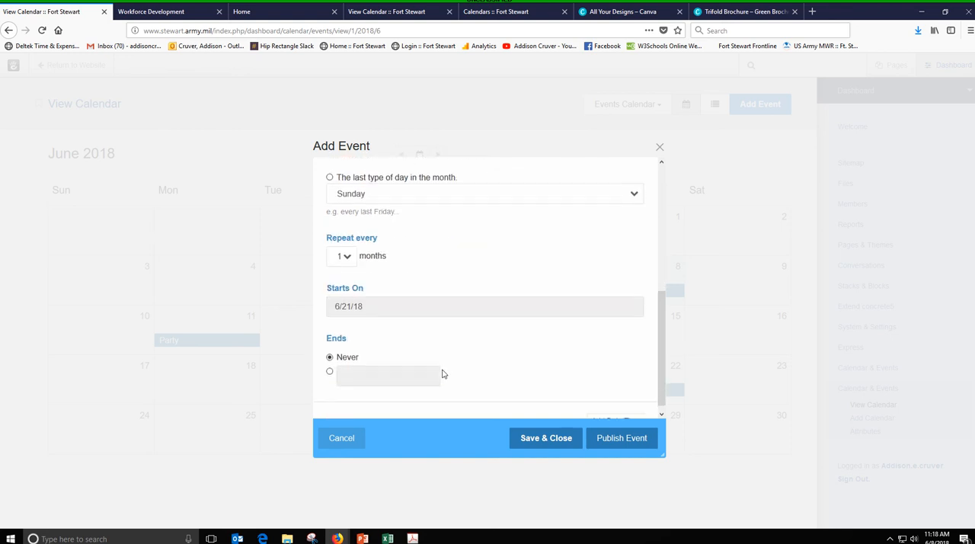
{"action": "left_click", "coordinate": [613, 439]}
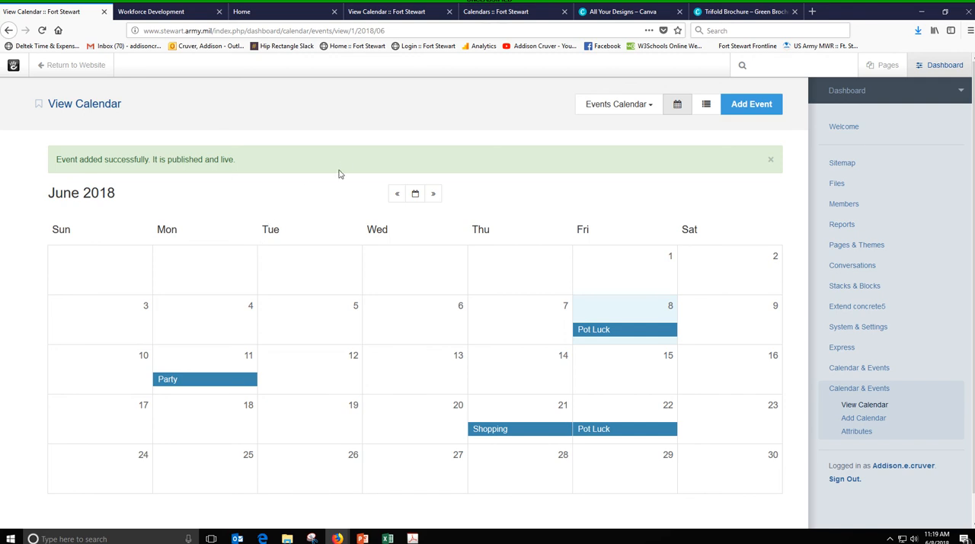
- Reload the Calendars page draft and check the Pot Luck and Shopping events in its June 2018 calendar
{"action": "left_click", "coordinate": [512, 12]}
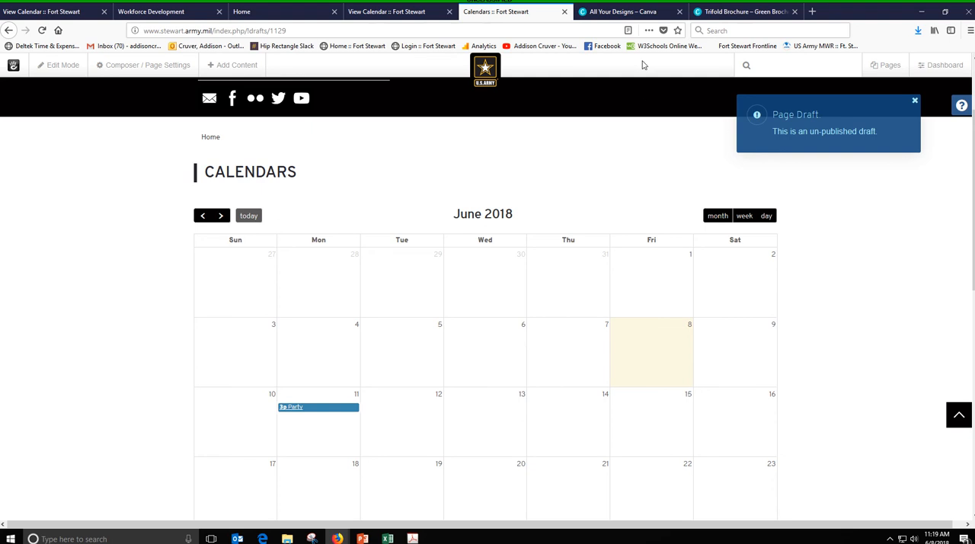
{"action": "left_click", "coordinate": [42, 30]}
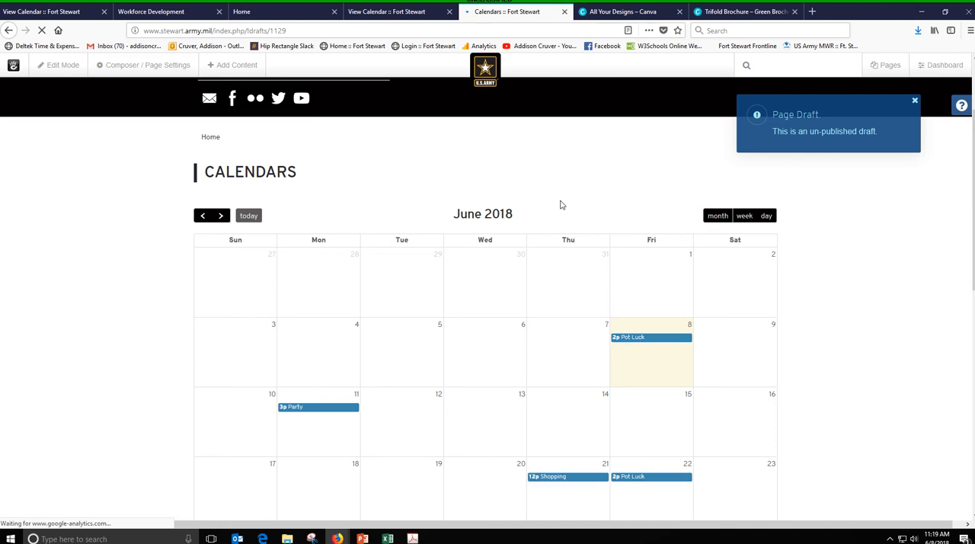
{"action": "scroll", "coordinate": [574, 273], "scroll_direction": "down", "scroll_amount": 2}
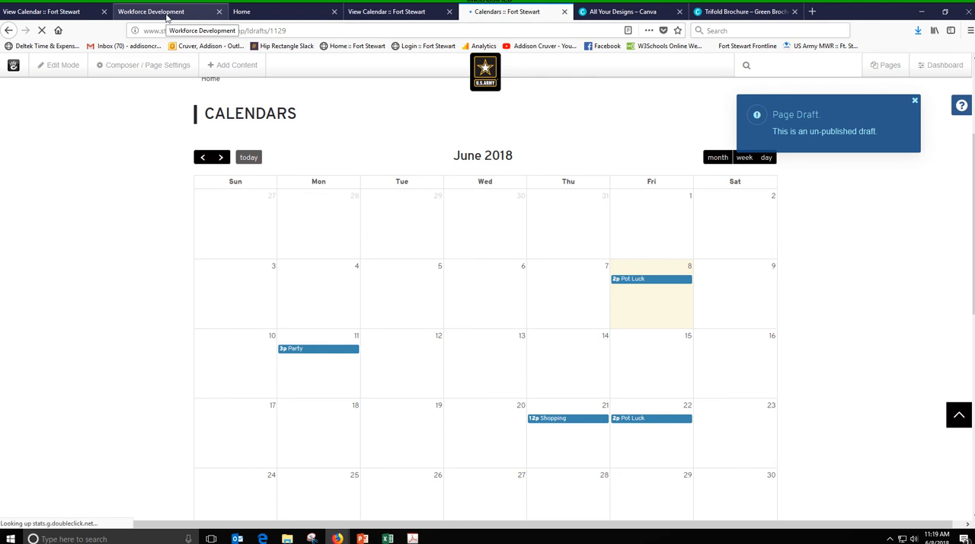
- Return to the dashboard's June 2018 Events Calendar and delete the entire repeating Pot Luck event
{"action": "left_click", "coordinate": [397, 12]}
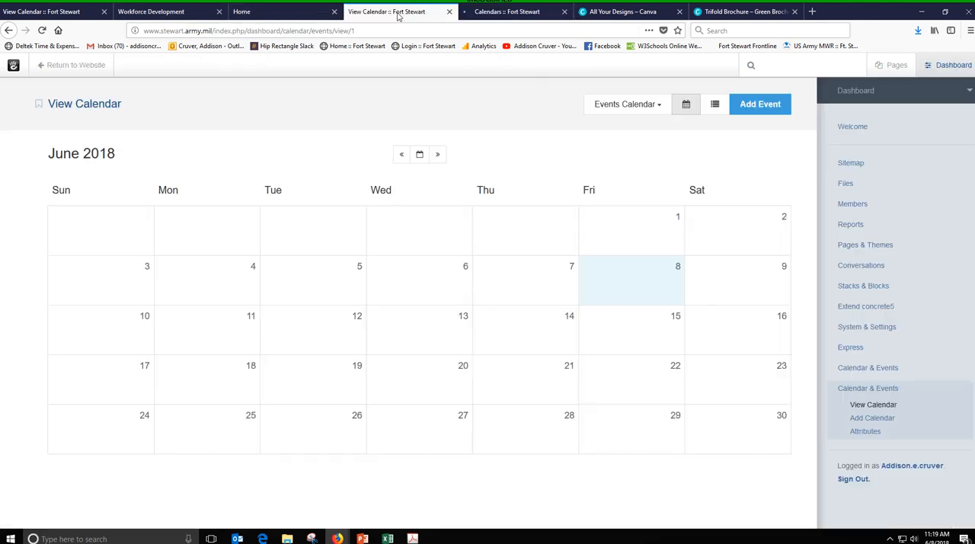
{"action": "left_click", "coordinate": [271, 11]}
{"action": "left_click", "coordinate": [162, 11]}
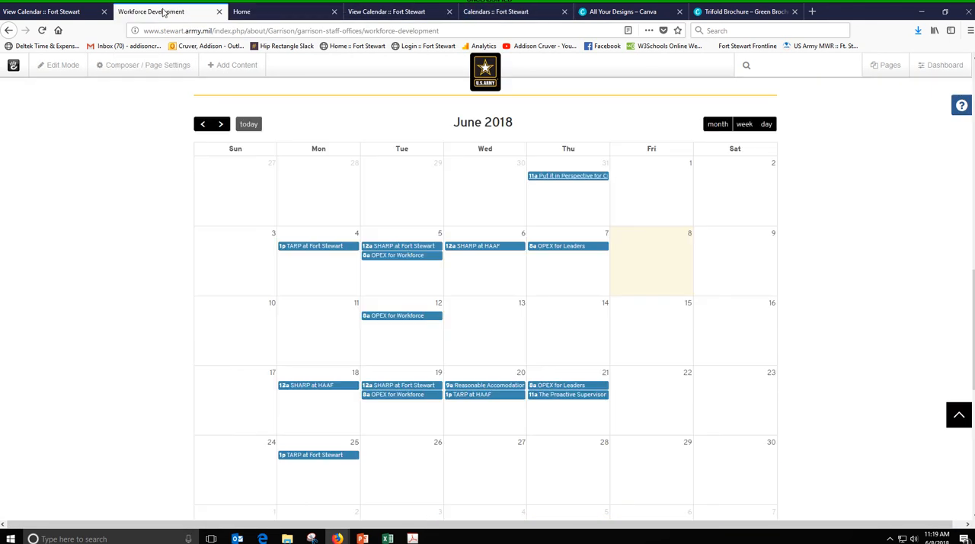
{"action": "left_click", "coordinate": [67, 11]}
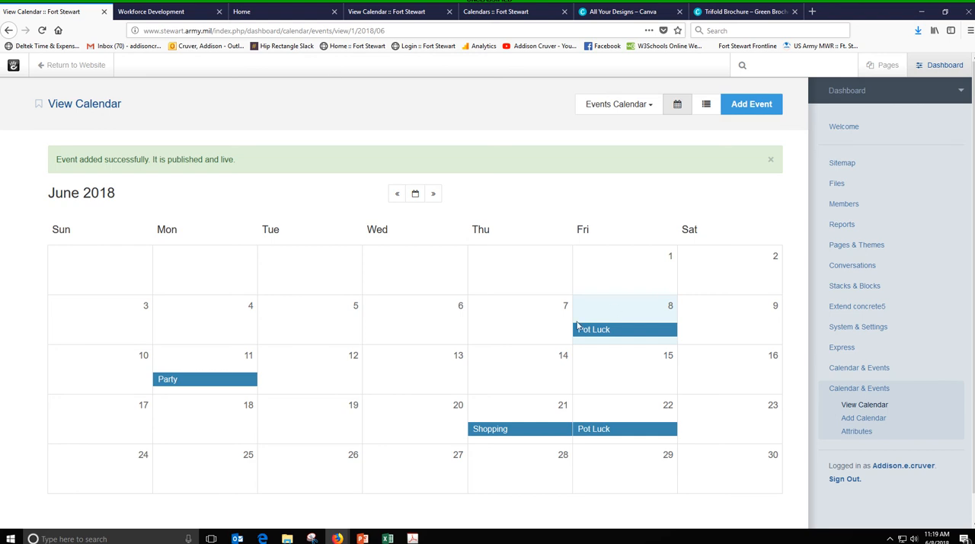
{"action": "left_click", "coordinate": [601, 330]}
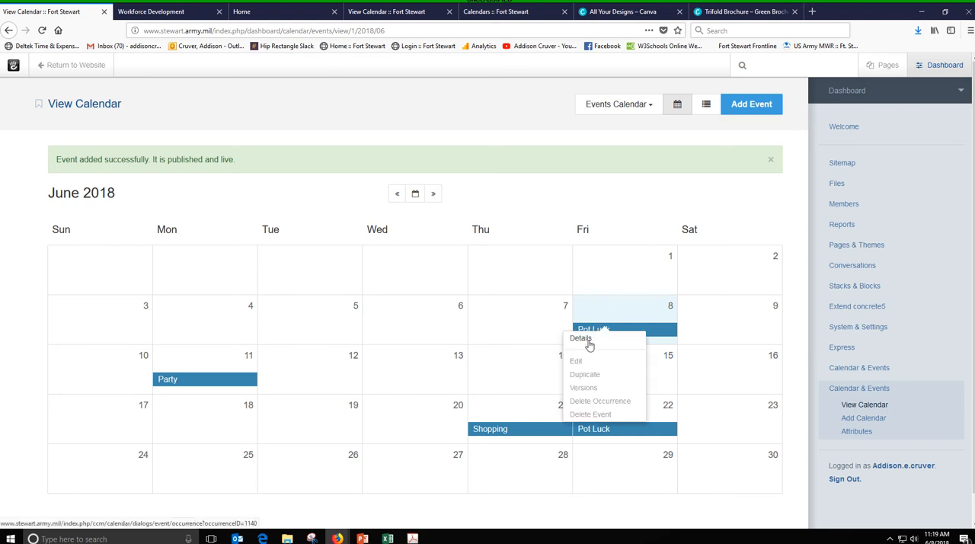
{"action": "left_click", "coordinate": [594, 413]}
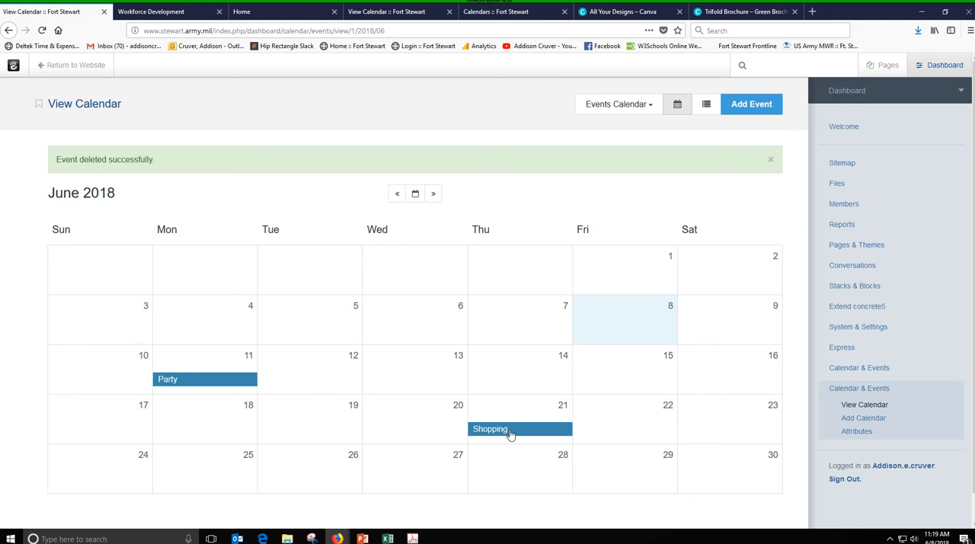
- Delete the entire Shopping event on June 21 from the Events Calendar
{"action": "left_click", "coordinate": [510, 432]}
{"action": "left_click", "coordinate": [501, 418]}
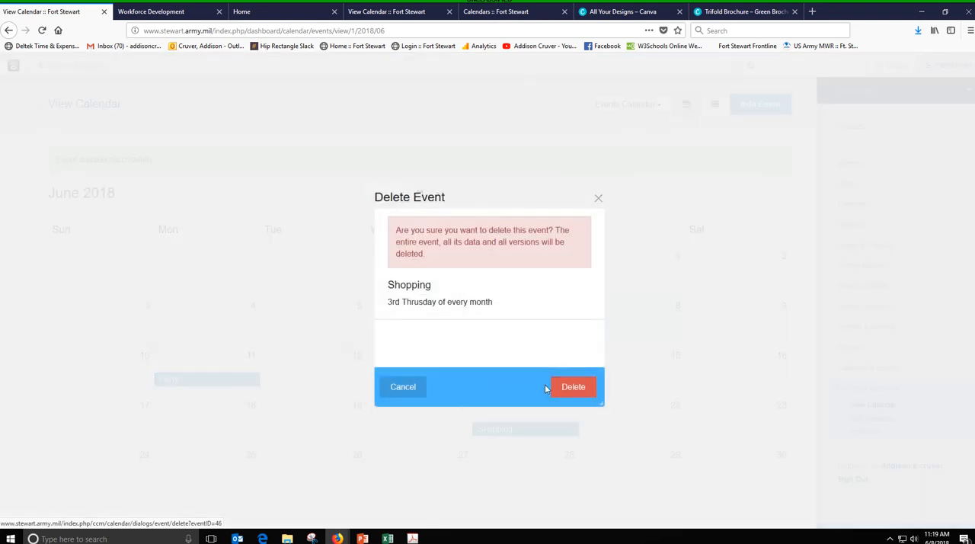
{"action": "left_click", "coordinate": [571, 387]}
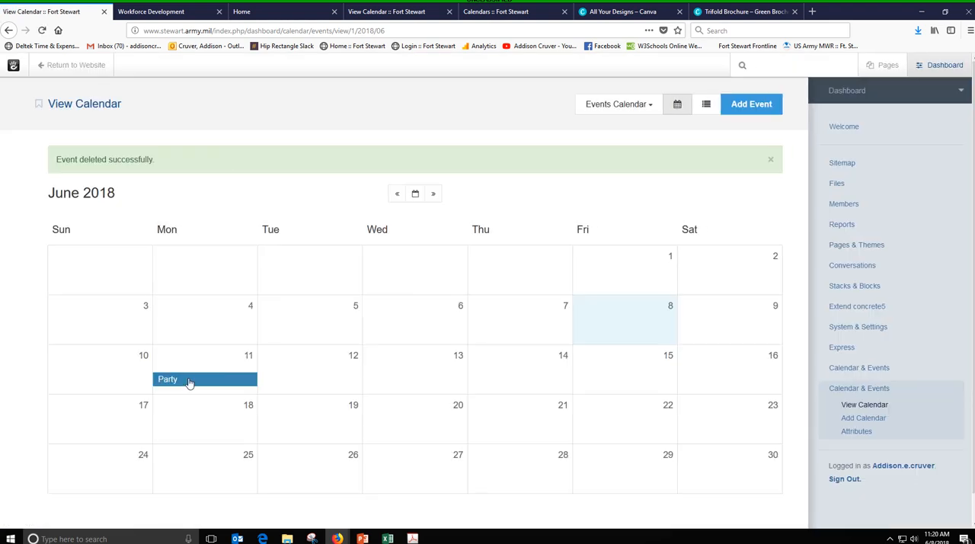
- Delete the Party event on June 11 from the Events Calendar
{"action": "left_click", "coordinate": [189, 380]}
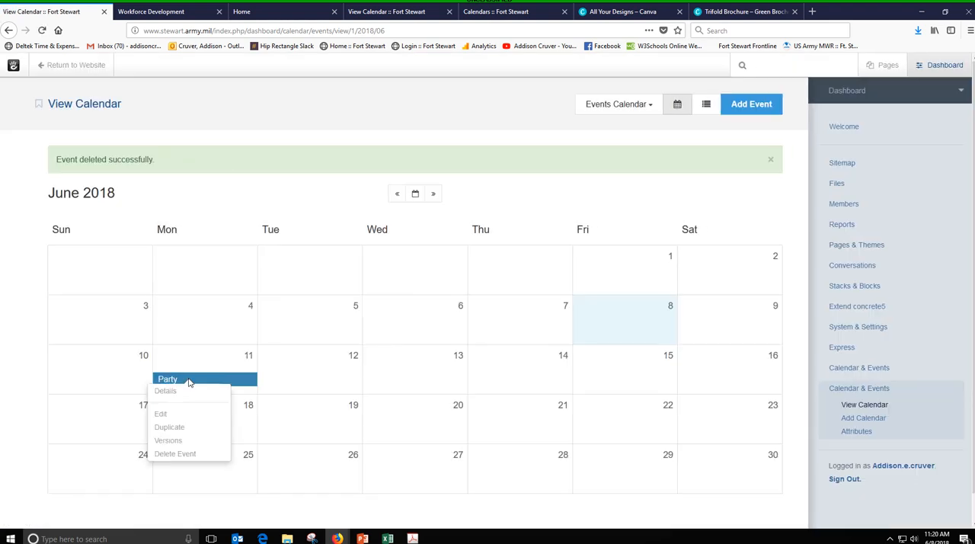
{"action": "left_click", "coordinate": [175, 453]}
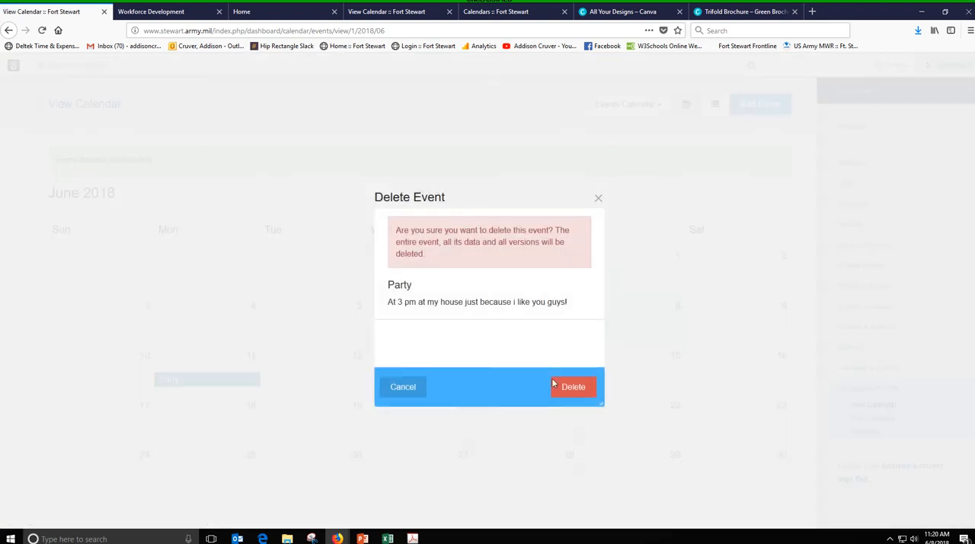
{"action": "left_click", "coordinate": [573, 386]}
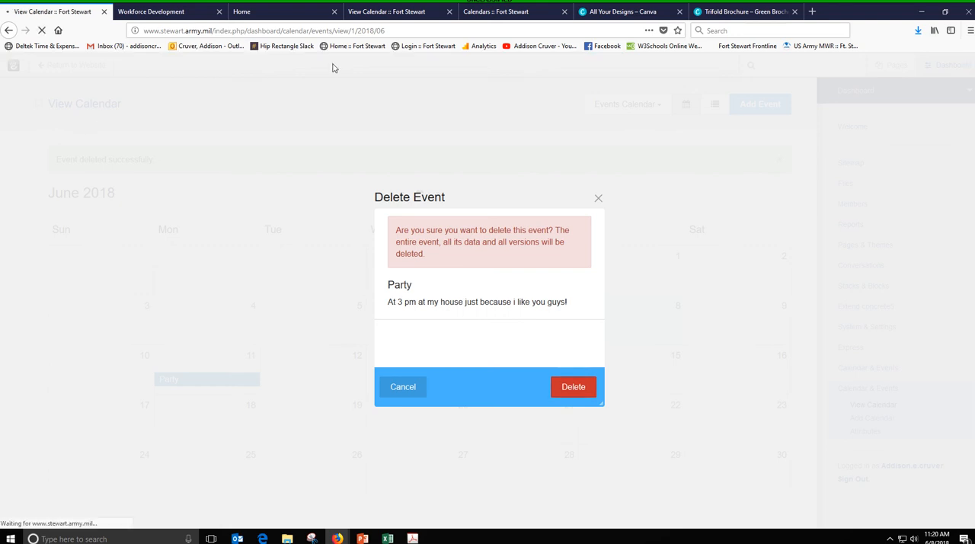